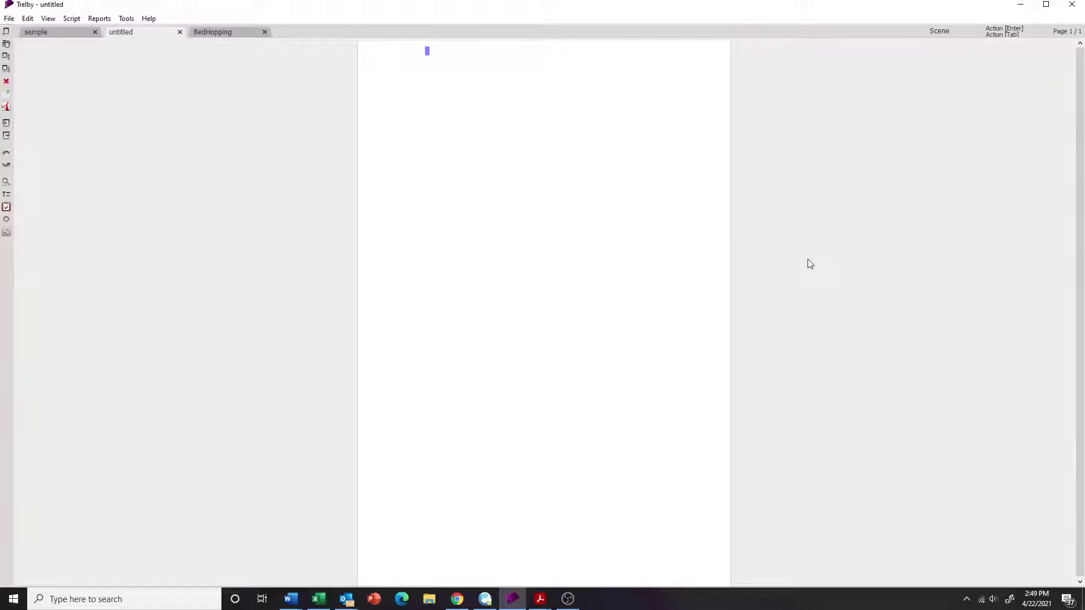
# Review the sample script's layout of scene headings, action lines, character names and dialogue
pyautogui.click(52, 34)
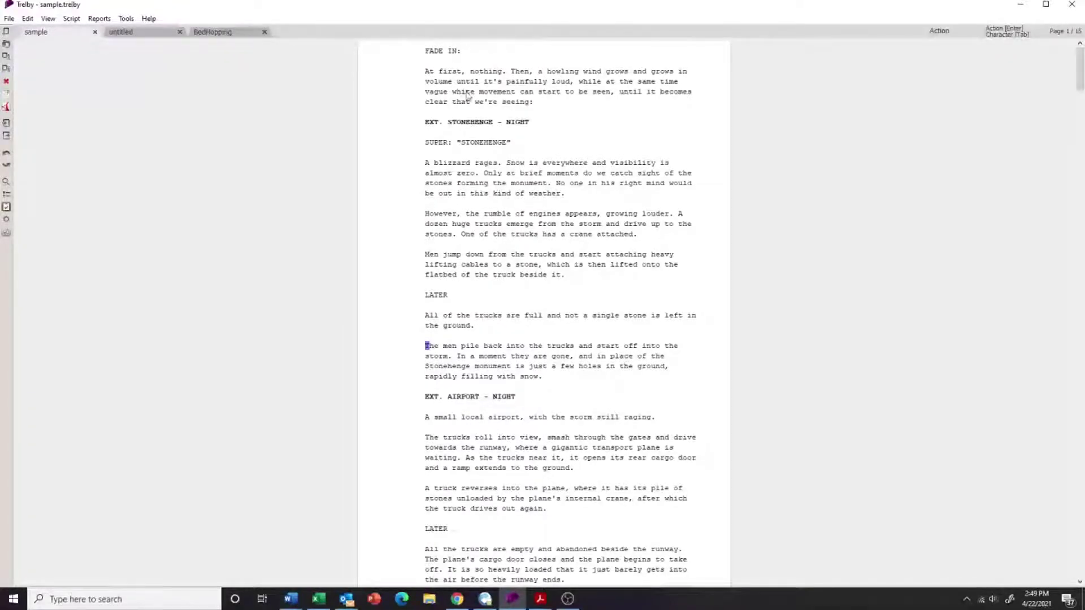
pyautogui.scroll(-11, 456, 527)
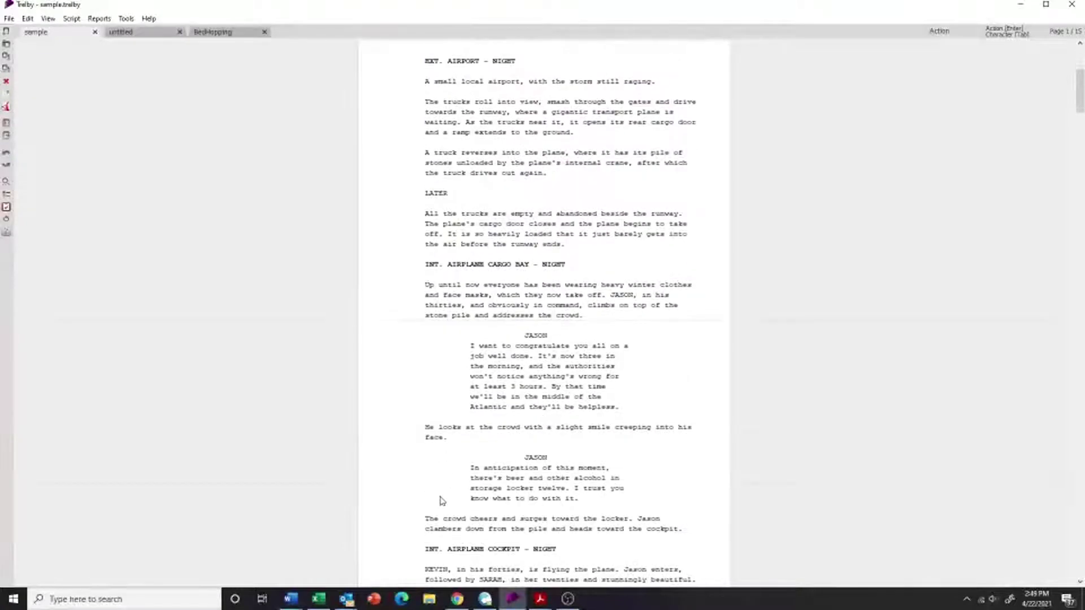
pyautogui.scroll(-4, 443, 502)
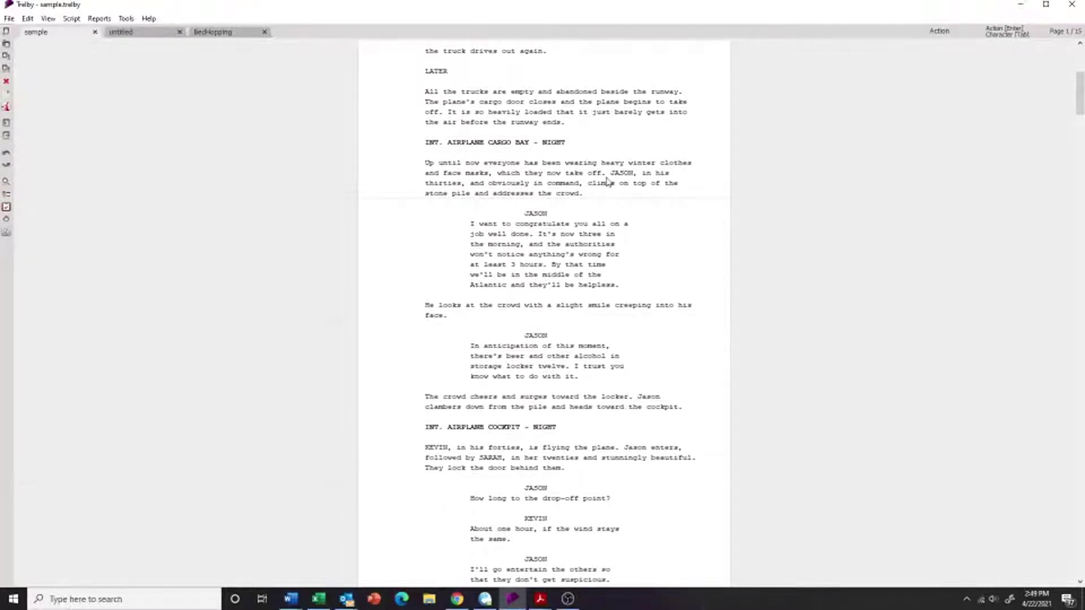
# In the untitled script, enter the scene heading "SCENE HEADING" followed by the action line "Action and description."
pyautogui.click(132, 32)
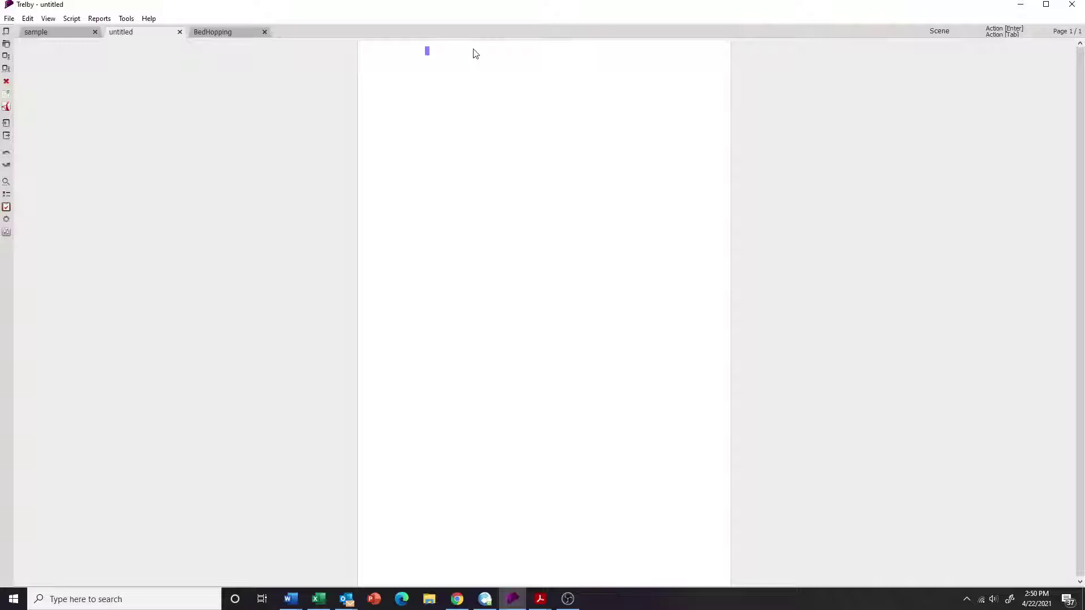
pyautogui.write('SCENE HEADING')
pyautogui.press('Return')
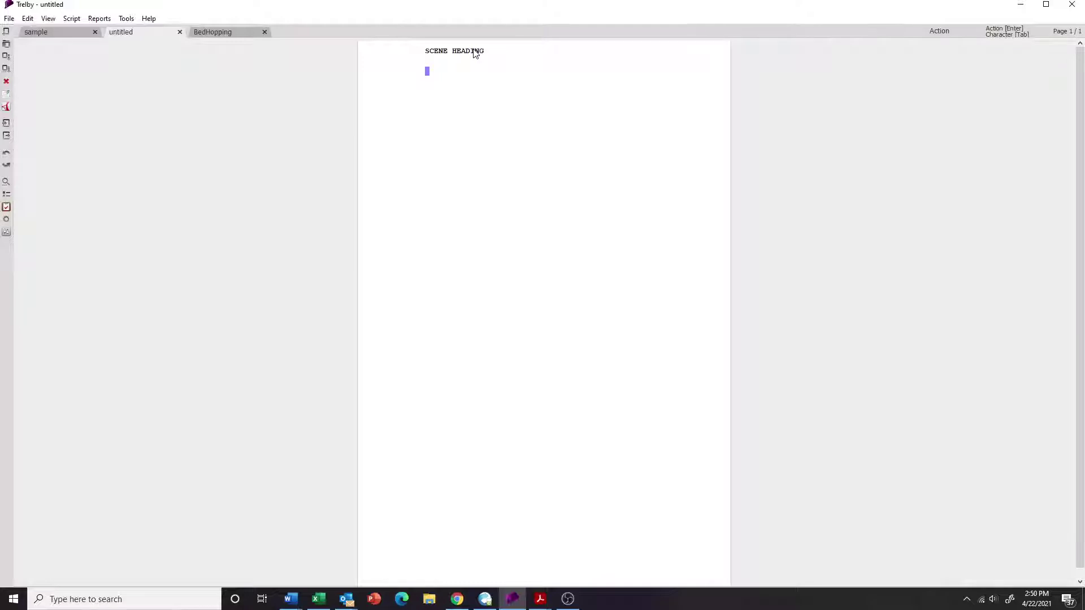
pyautogui.write('Action and description.')
pyautogui.press('Return')
# Add a character line "CHARACTER" with the dialogue "Dialogue." below the action line
pyautogui.press('Tab')
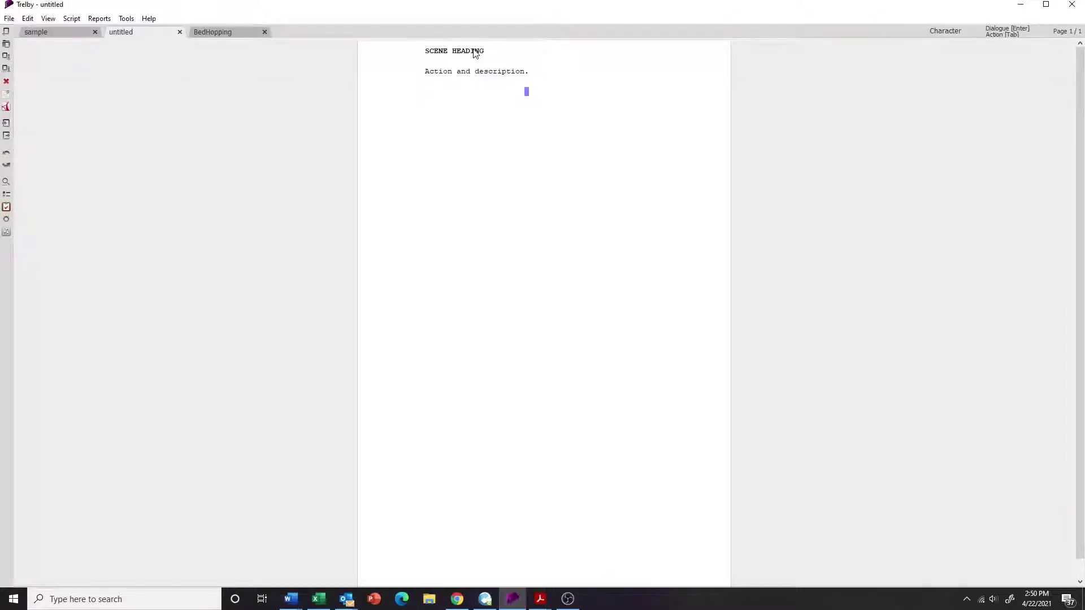
pyautogui.write('CHARACTER')
pyautogui.press('Return')
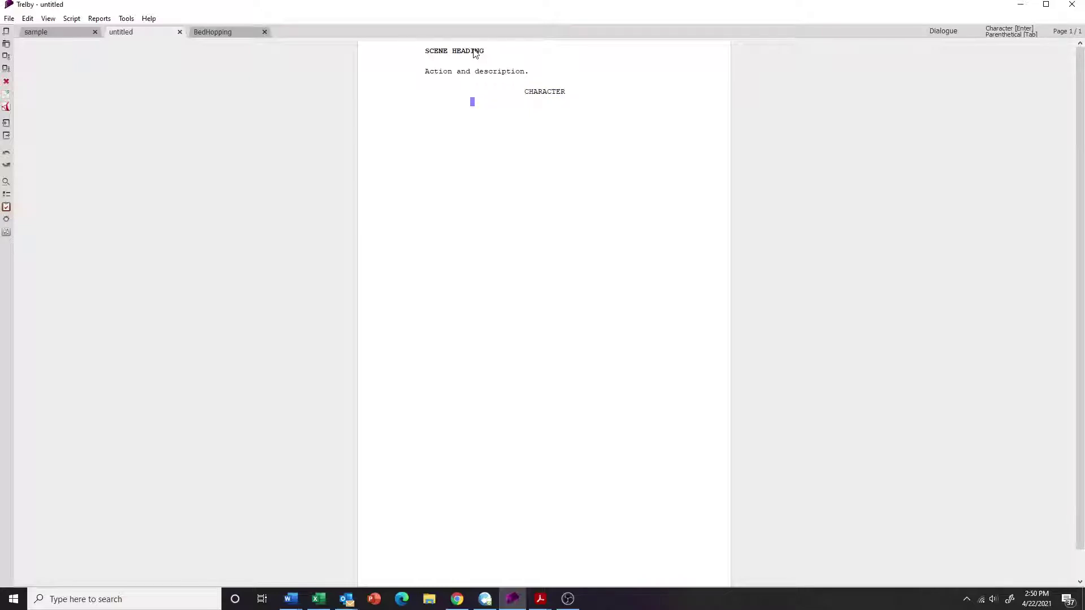
pyautogui.write('Dialogue.')
pyautogui.press('Return')
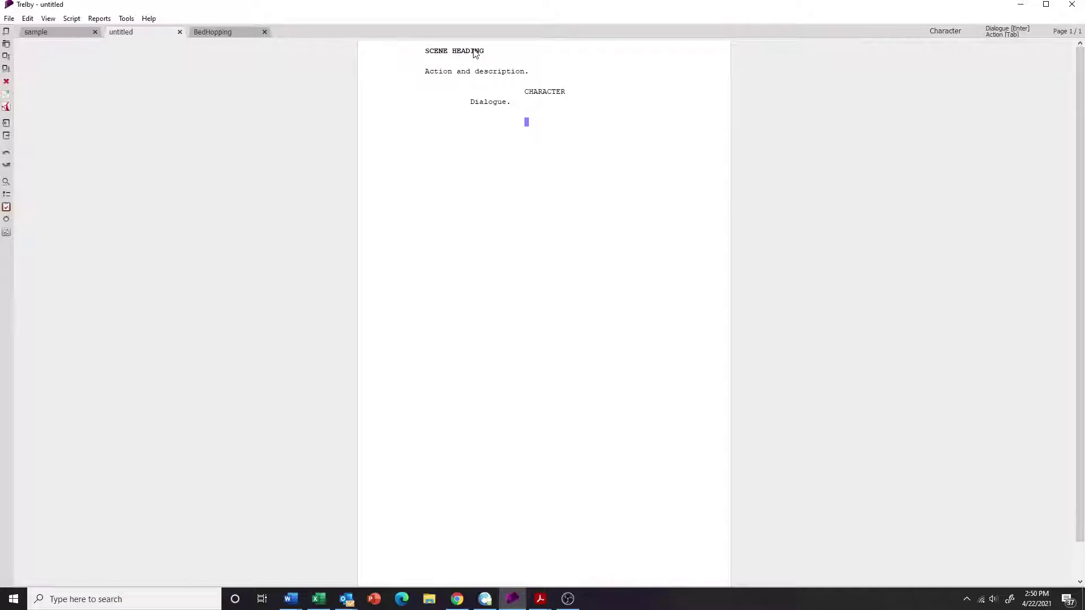
# Add a second speaker "ANOTHER CHARACTER" with the parenthetical "action" and the dialogue "Dialogue."
pyautogui.write('ANOTHER CHARACTY')
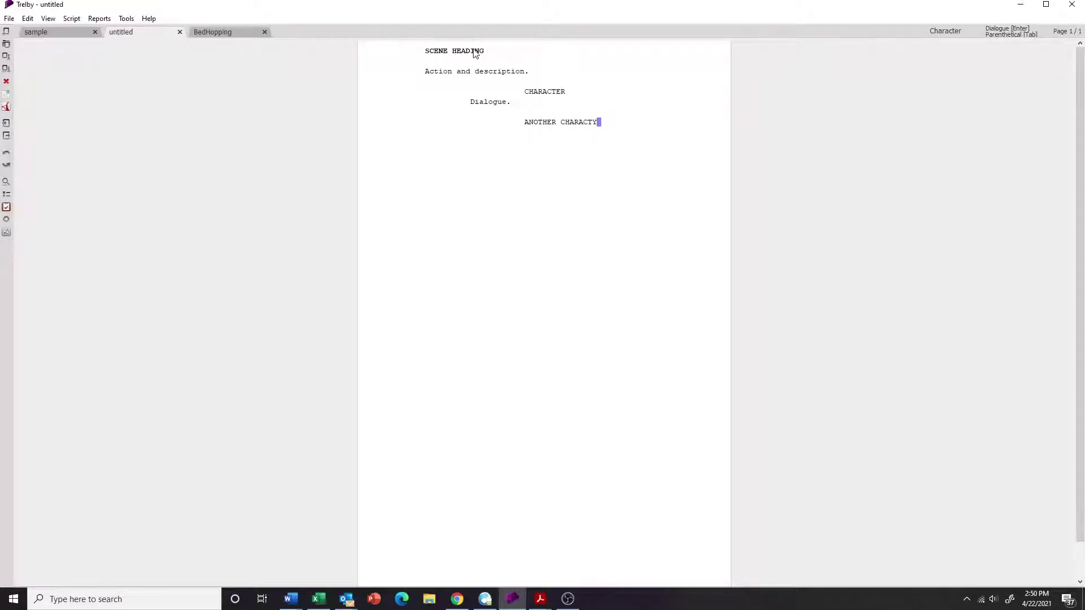
pyautogui.press('BackSpace')
pyautogui.write('ER')
pyautogui.press('Tab')
pyautogui.write('action')
pyautogui.press('Return')
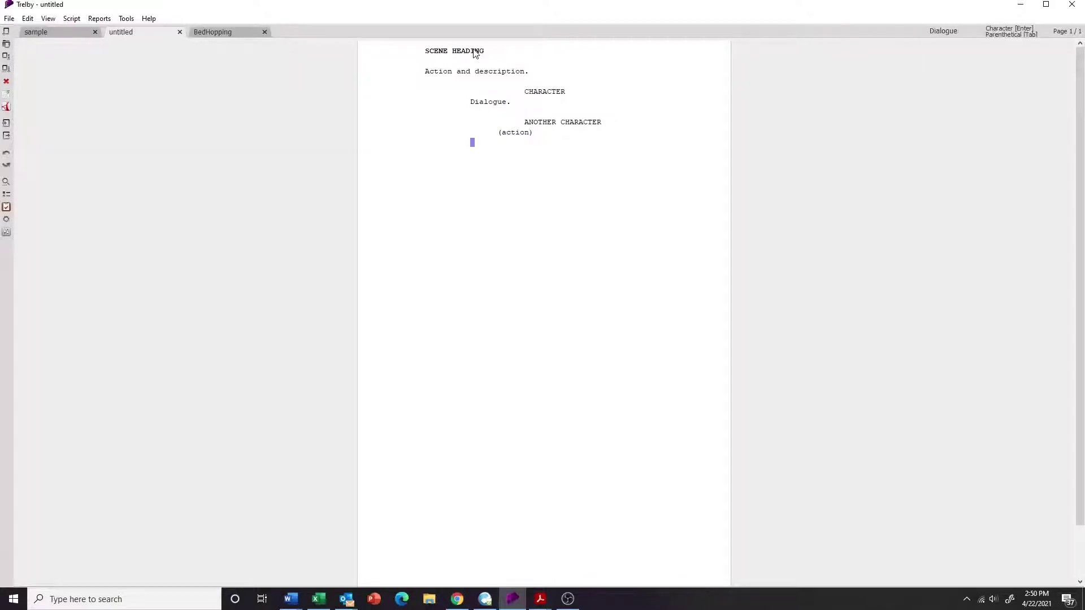
pyautogui.write('Dialogyu')
pyautogui.press('BackSpace')
pyautogui.press('BackSpace')
pyautogui.write('ue.')
# Try the character name auto-completion on a new character line starting with "C"
pyautogui.press('Return')
pyautogui.press('Tab')
pyautogui.write('C')
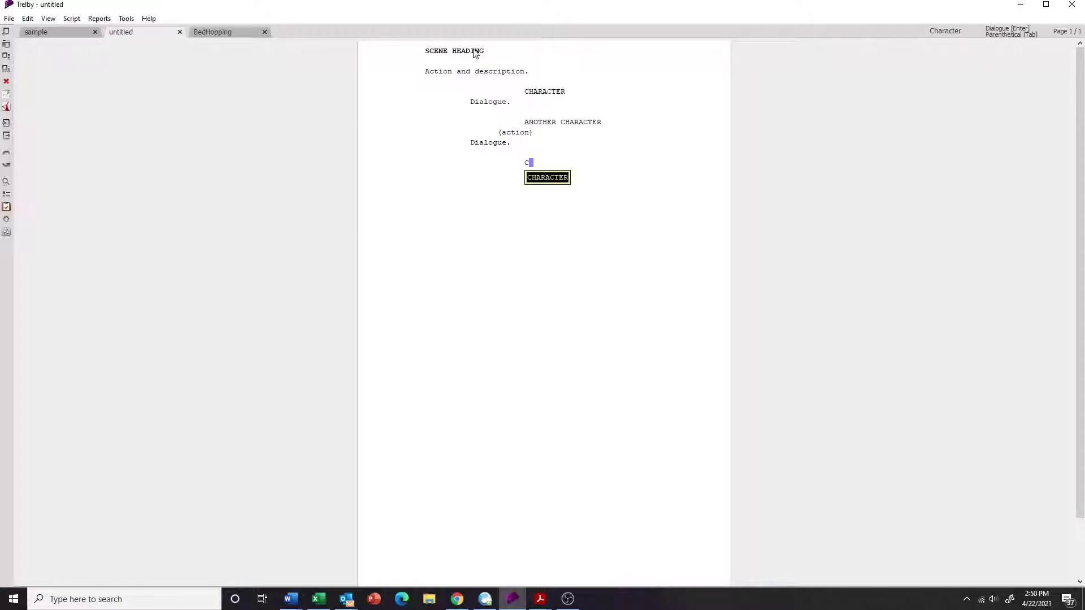
pyautogui.press('BackSpace')
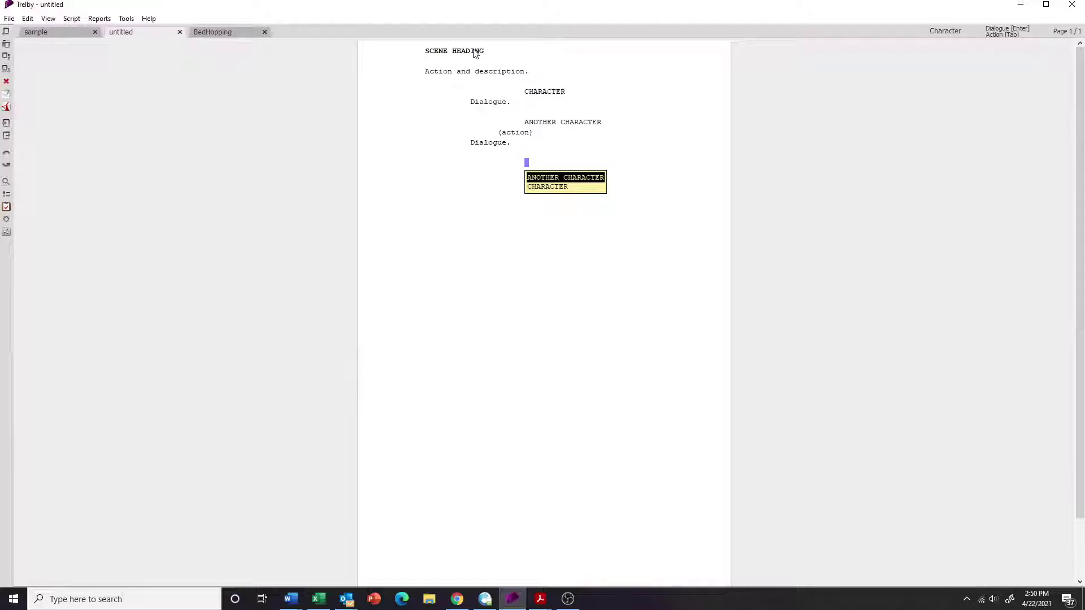
pyautogui.click(547, 146)
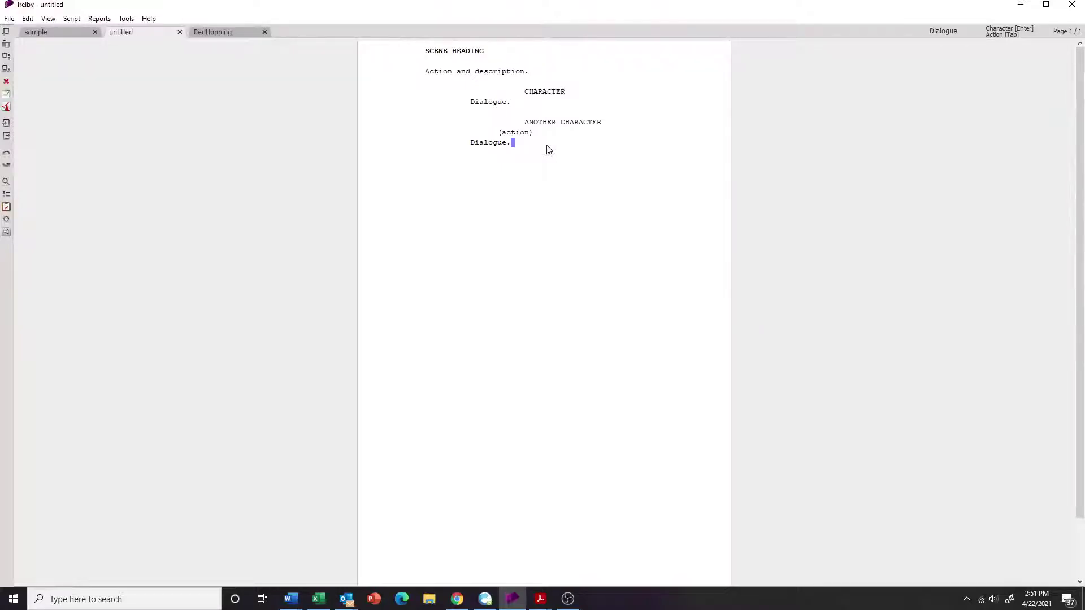
# Add an action line reading "Stage direction." below the last dialogue
pyautogui.press('Return')
pyautogui.press('Tab')
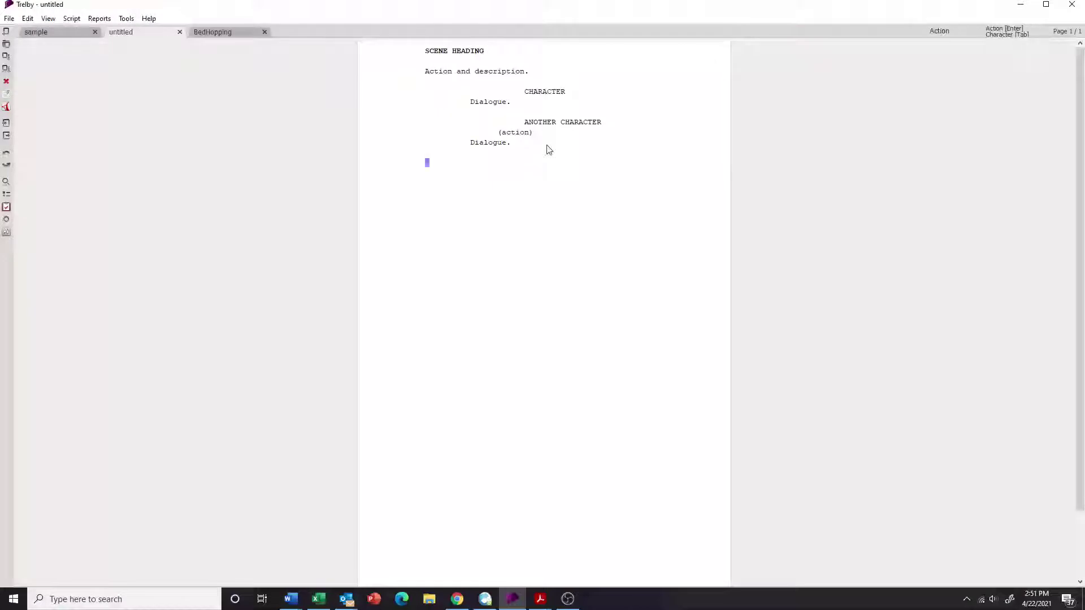
pyautogui.write('Scr')
pyautogui.press('BackSpace')
pyautogui.press('BackSpace')
pyautogui.write('tage drec')
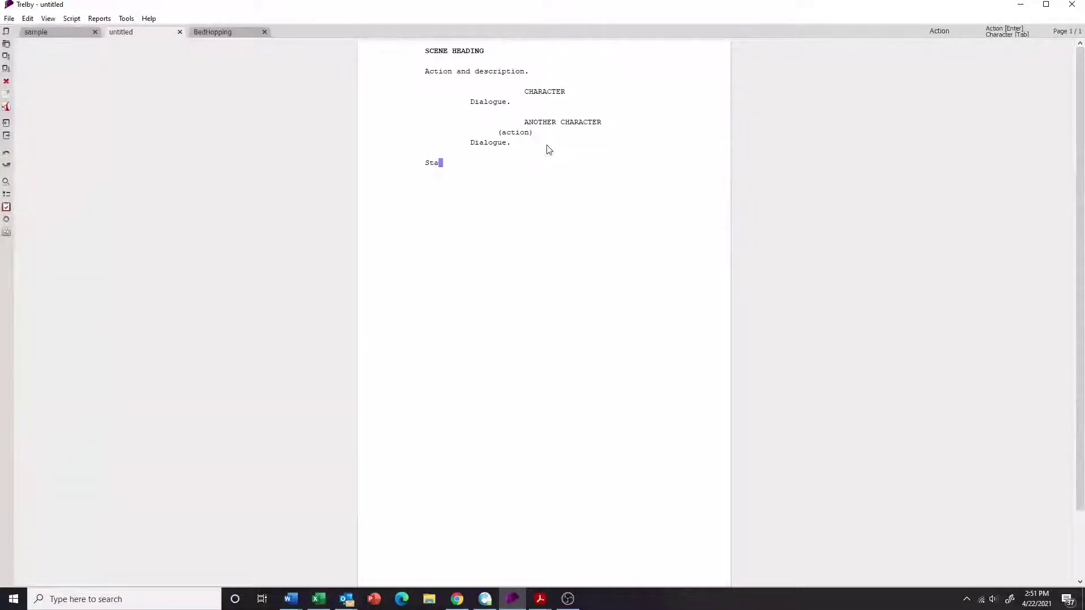
pyautogui.press('BackSpace')
pyautogui.press('BackSpace')
pyautogui.press('BackSpace')
pyautogui.press('BackSpace')
pyautogui.write('direction')
pyautogui.press('BackSpace')
pyautogui.press('BackSpace')
pyautogui.press('BackSpace')
pyautogui.write('y')
pyautogui.press('BackSpace')
pyautogui.write('ion.')
# Switch to the BedHopping script and open the element options of its script format settings
pyautogui.click(222, 35)
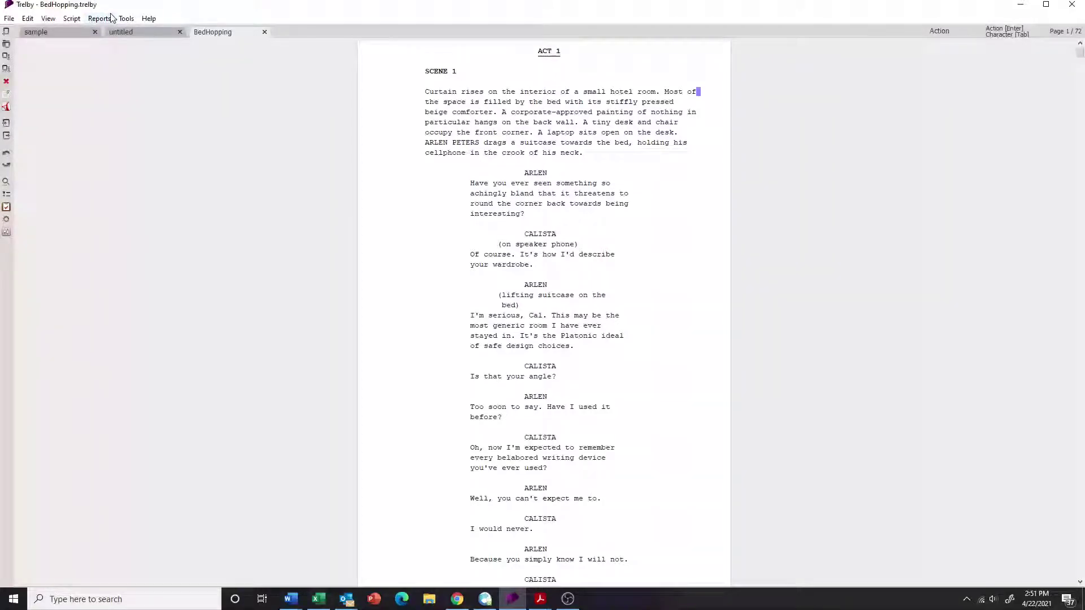
pyautogui.click(71, 18)
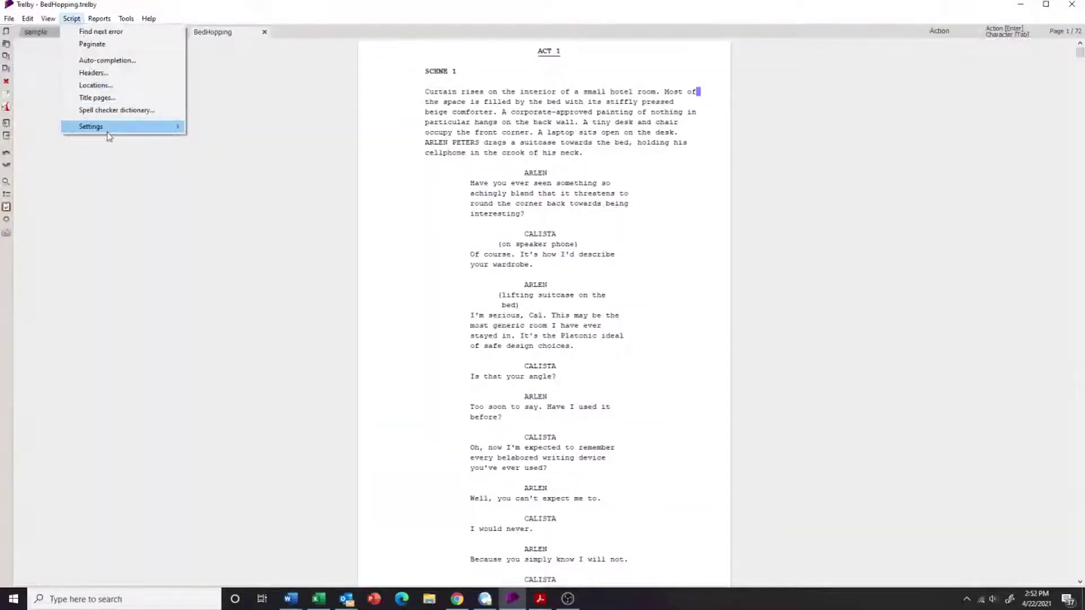
pyautogui.moveTo(109, 136)
pyautogui.click(223, 130)
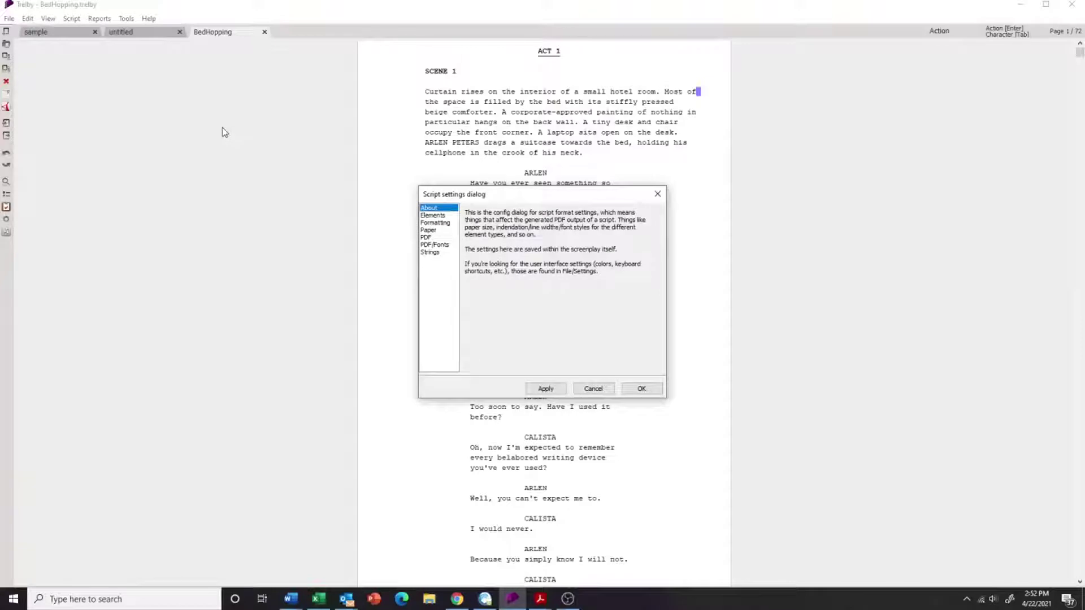
pyautogui.click(432, 217)
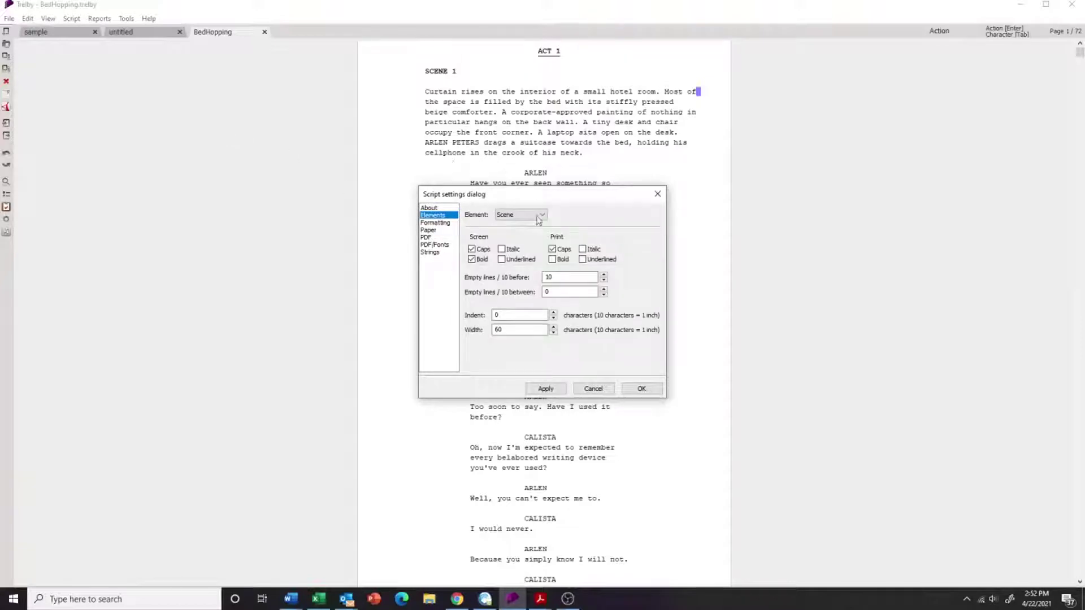
# Check the Act break element's settings, and set the Scene element's indent to 24 characters
pyautogui.click(503, 215)
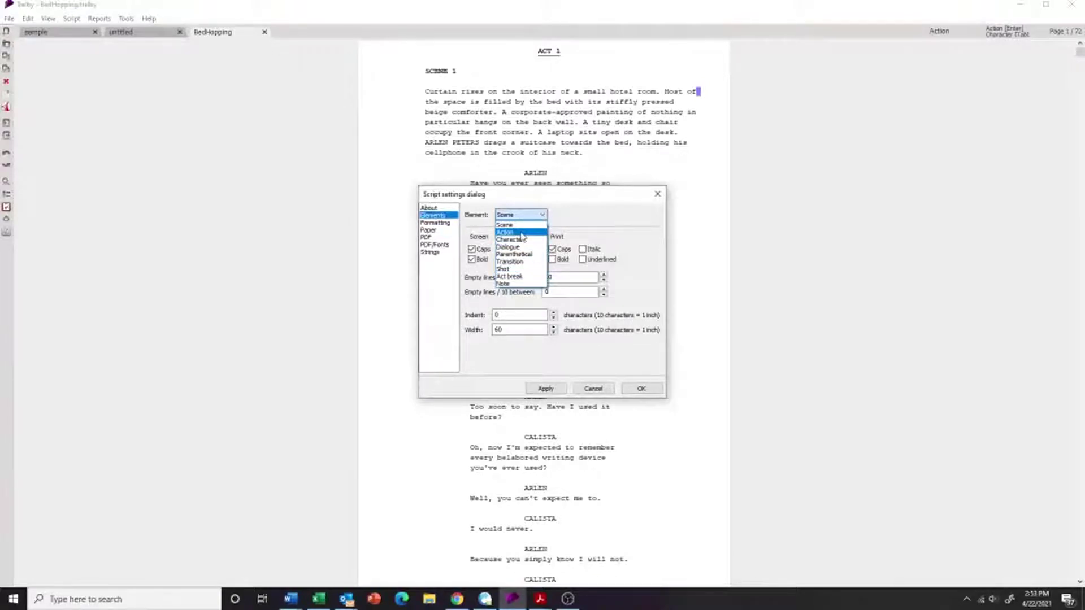
pyautogui.click(518, 277)
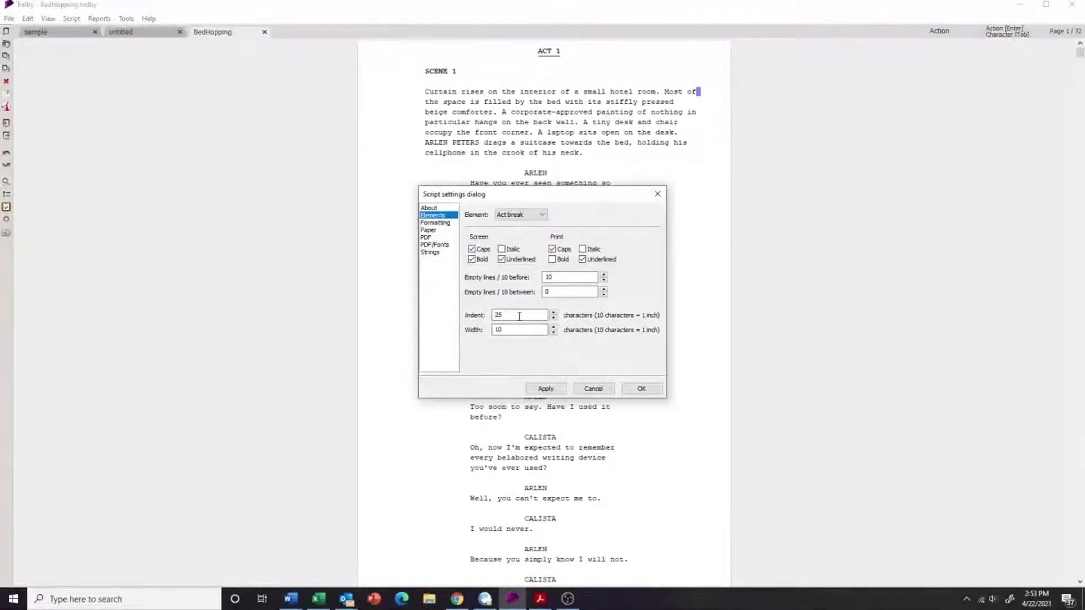
pyautogui.click(537, 219)
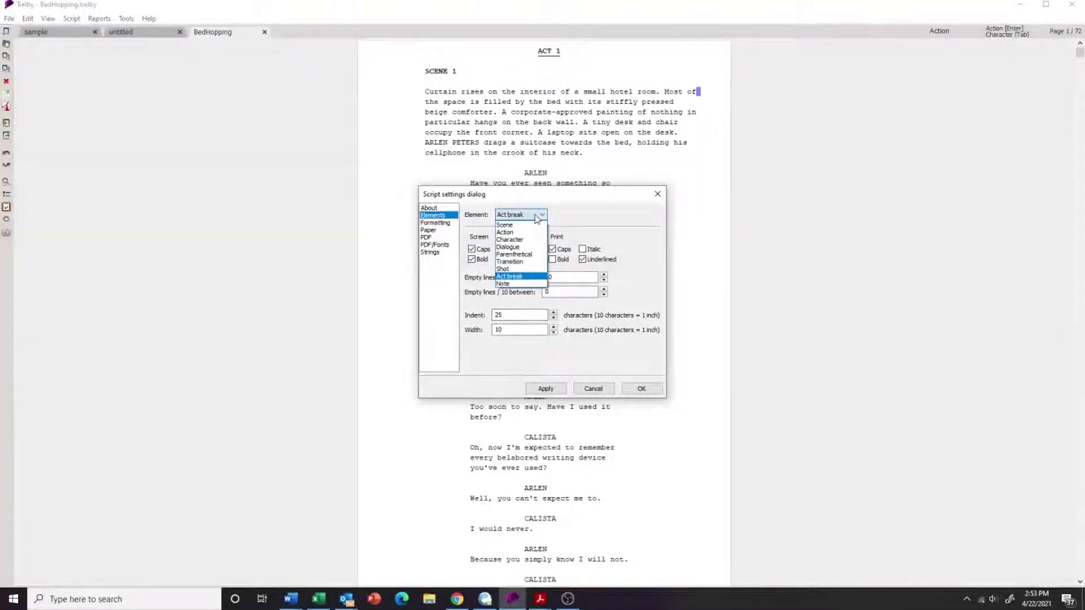
pyautogui.click(505, 224)
pyautogui.doubleClick(496, 315)
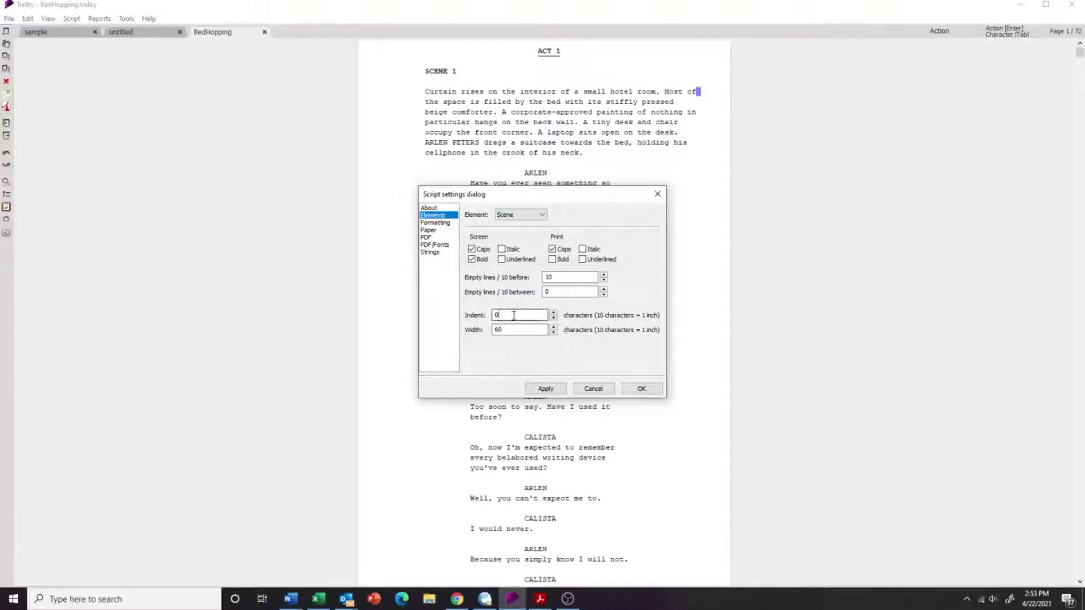
pyautogui.click(495, 316)
pyautogui.write('24')
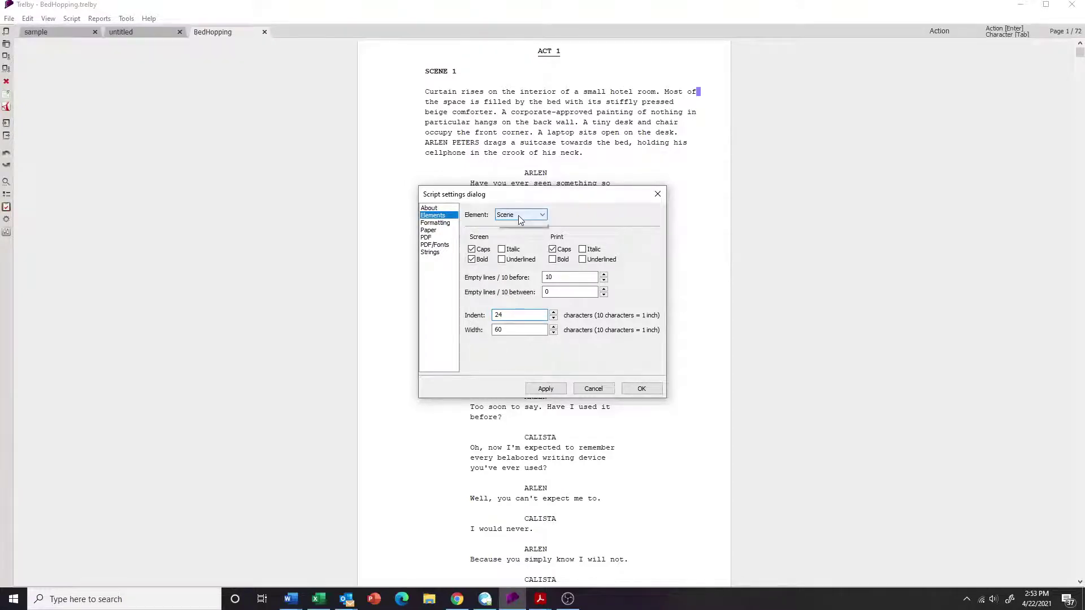
# Set the Action element's indent to 10 and width to 50 characters, and make it italic on screen
pyautogui.click(520, 218)
pyautogui.click(526, 240)
pyautogui.click(528, 218)
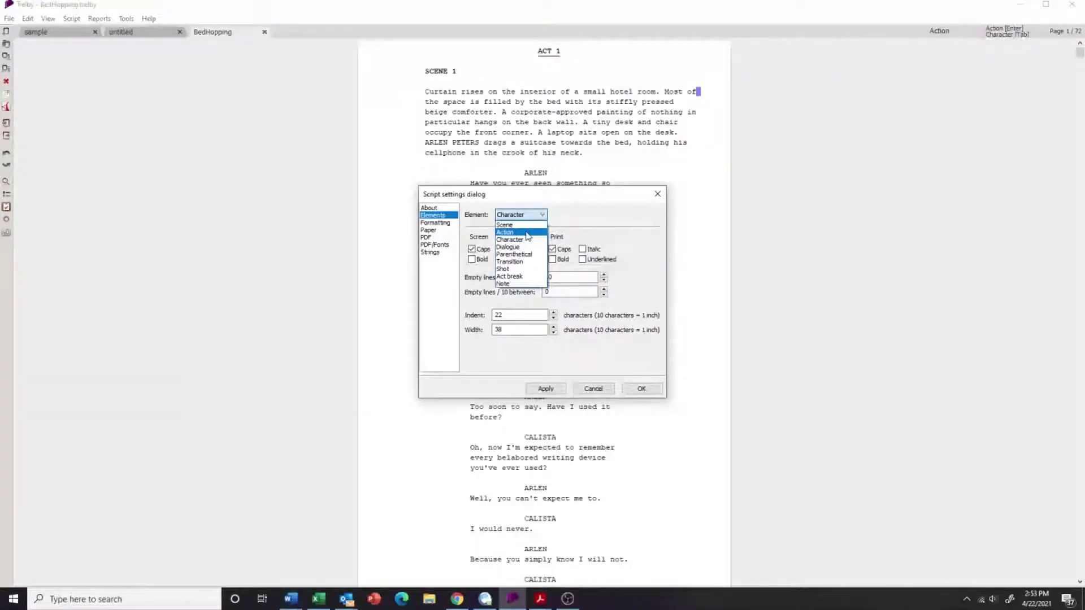
pyautogui.click(527, 233)
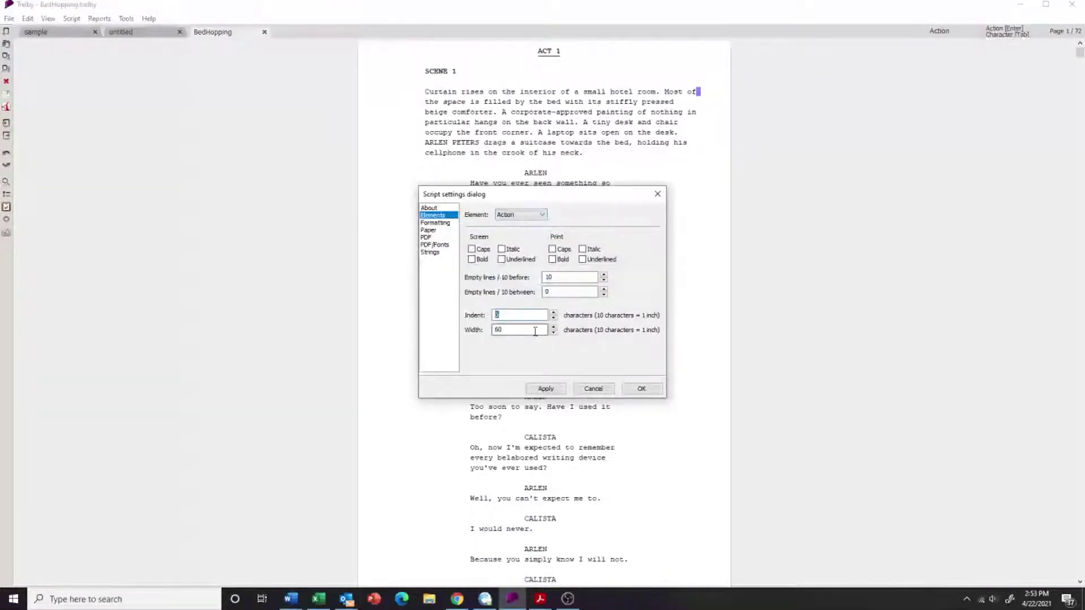
pyautogui.write('10')
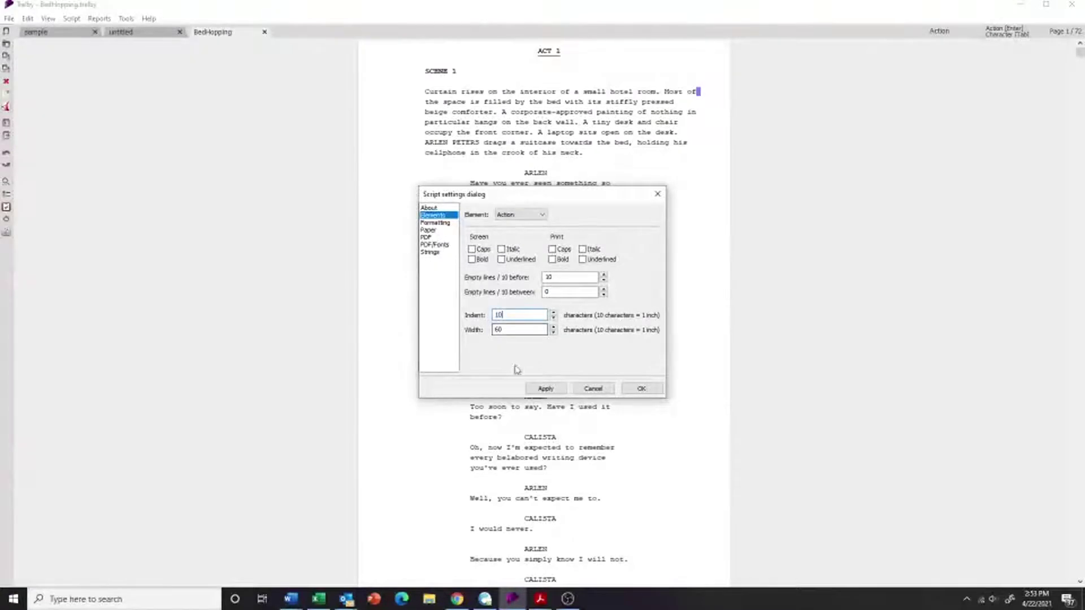
pyautogui.doubleClick(517, 329)
pyautogui.write('50')
pyautogui.click(501, 253)
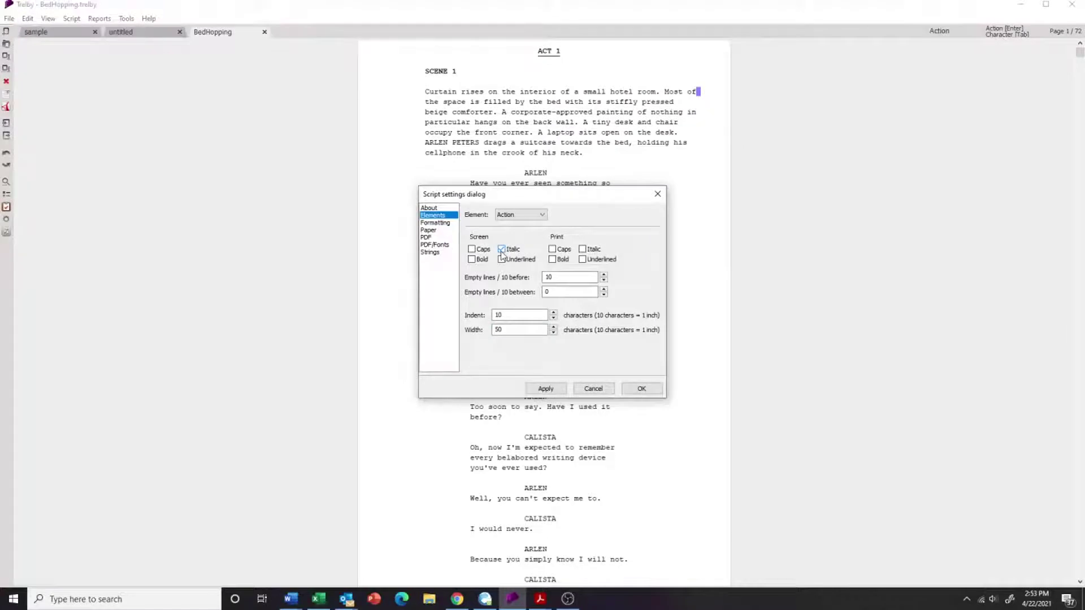
# Set the Parenthetical element's indent to 10 and its width to 30 characters
pyautogui.click(535, 219)
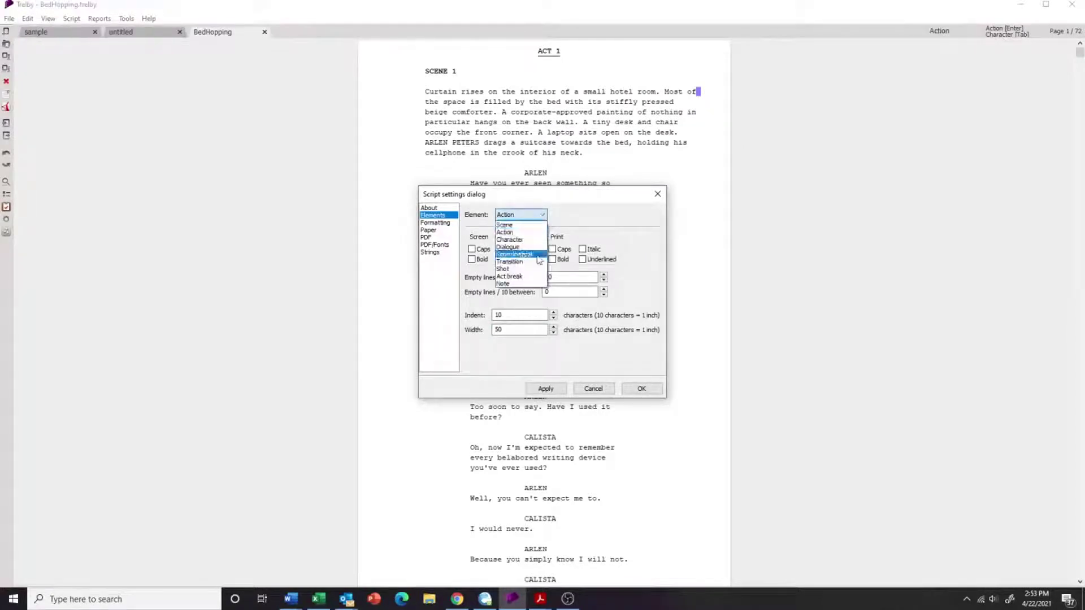
pyautogui.click(520, 253)
pyautogui.click(518, 312)
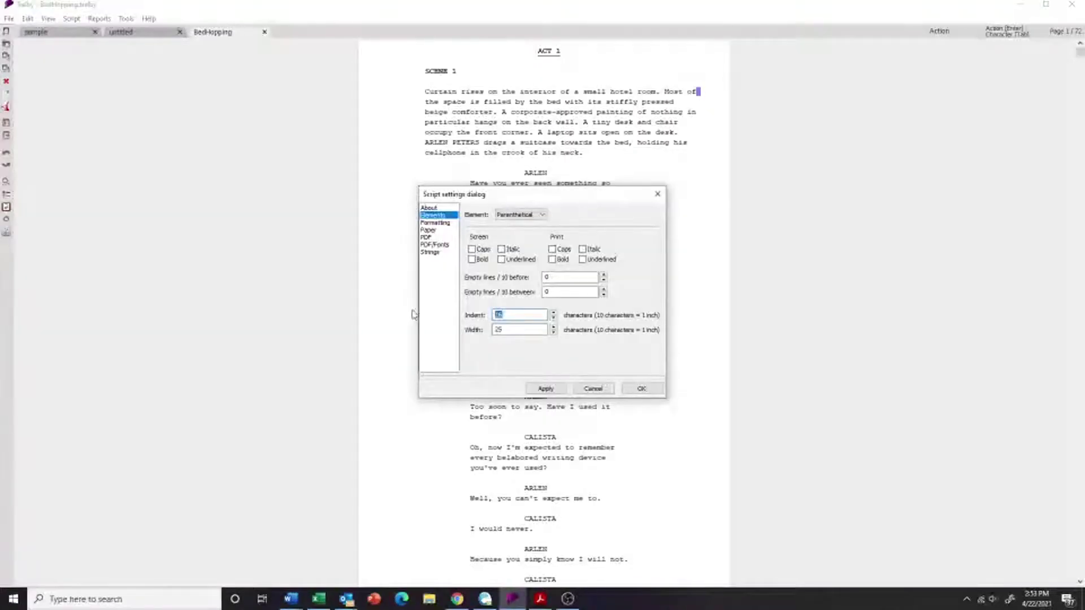
pyautogui.press('BackSpace')
pyautogui.write('0')
pyautogui.press('Tab')
pyautogui.write('3')
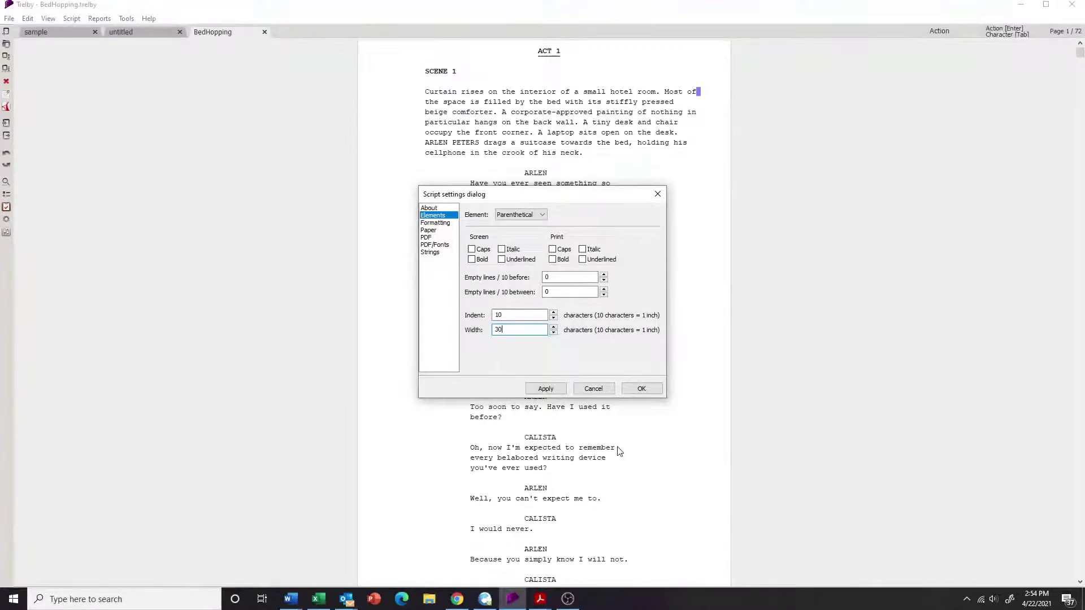
# Set the Dialogue element's indent to 0 and its width to 60 characters
pyautogui.click(533, 219)
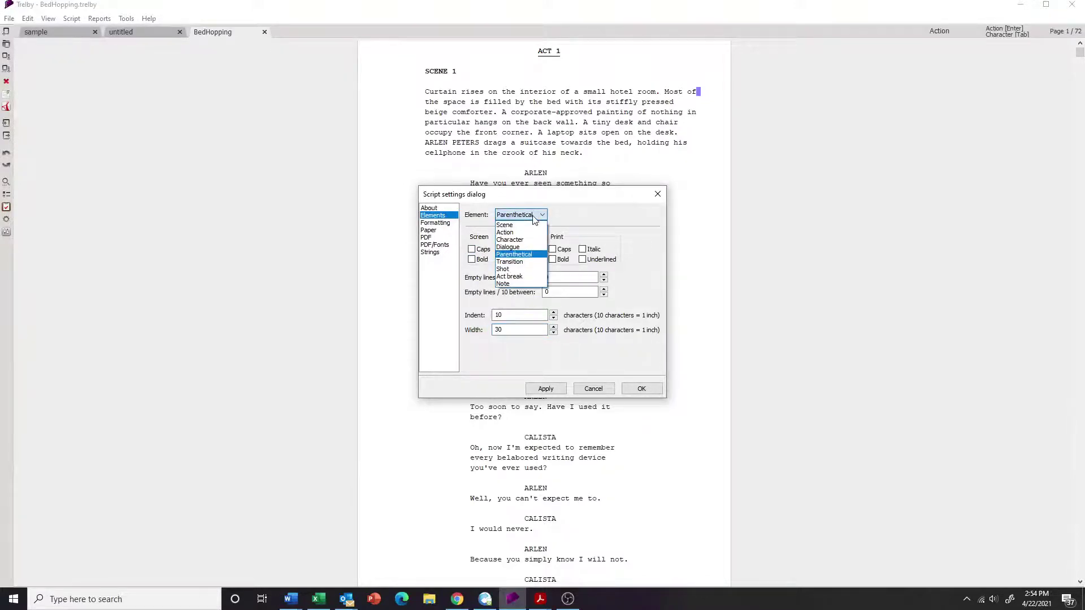
pyautogui.click(543, 248)
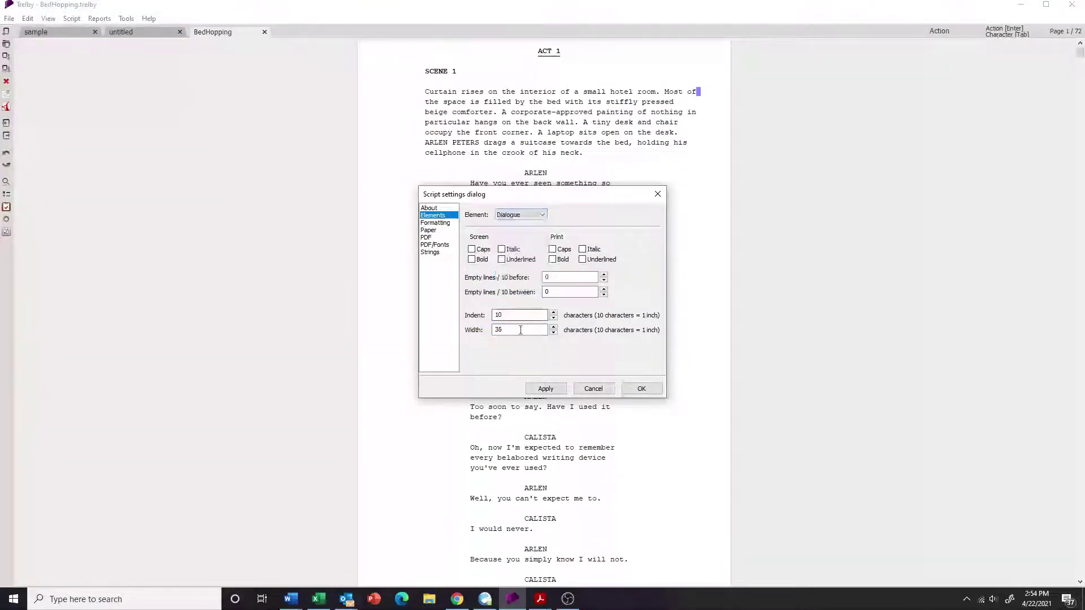
pyautogui.moveTo(516, 316); pyautogui.dragTo(418, 317)
pyautogui.write('0')
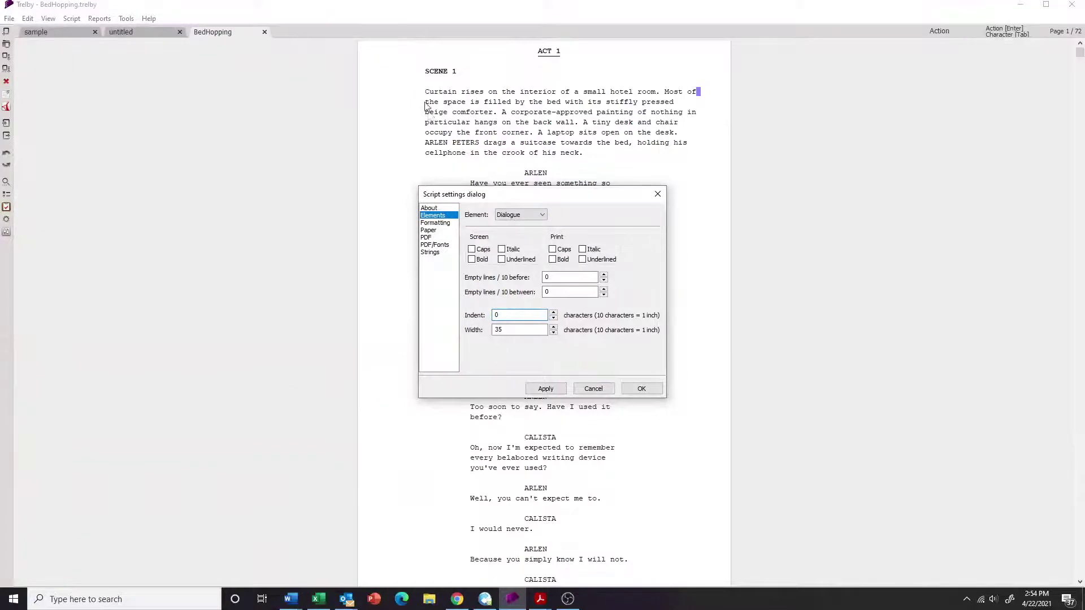
pyautogui.moveTo(532, 331); pyautogui.dragTo(450, 334)
pyautogui.write('60')
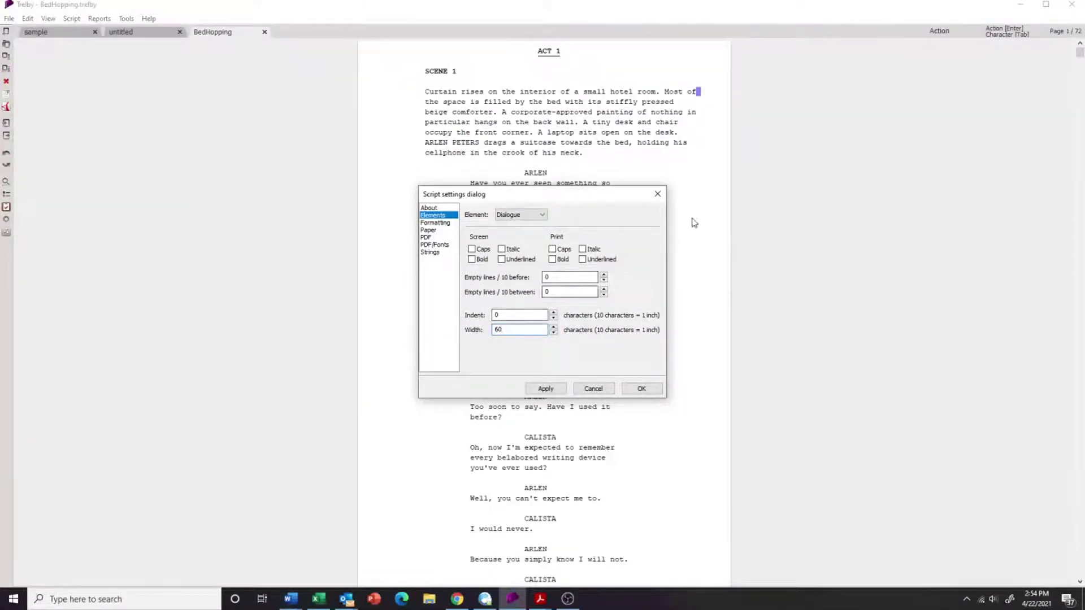
# Move the script settings dialog off the page, apply the element formatting to the BedHopping script and close the dialog
pyautogui.click(529, 217)
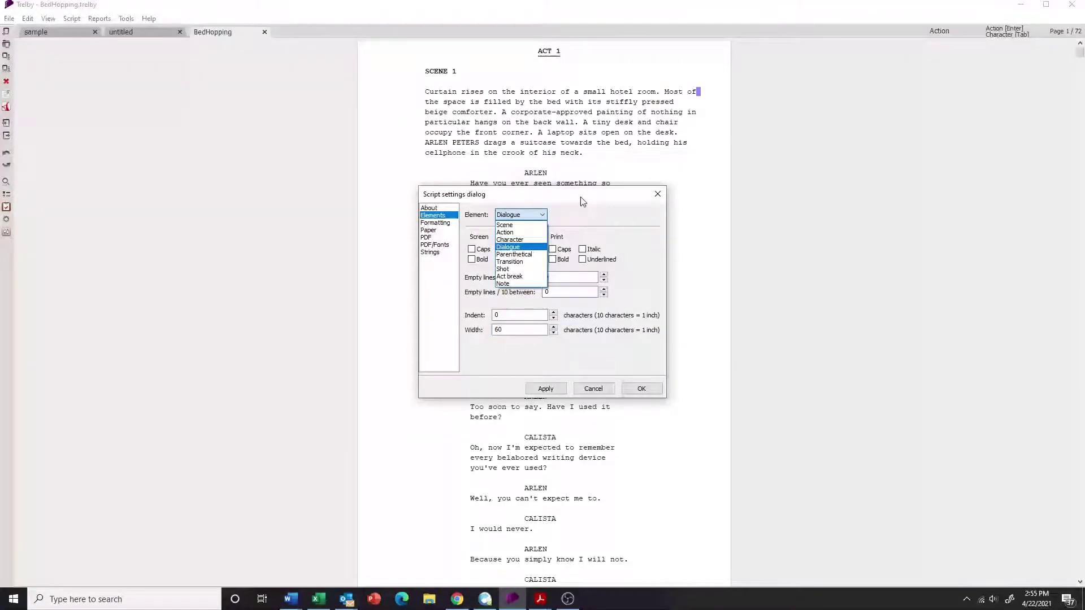
pyautogui.moveTo(581, 197); pyautogui.dragTo(209, 189)
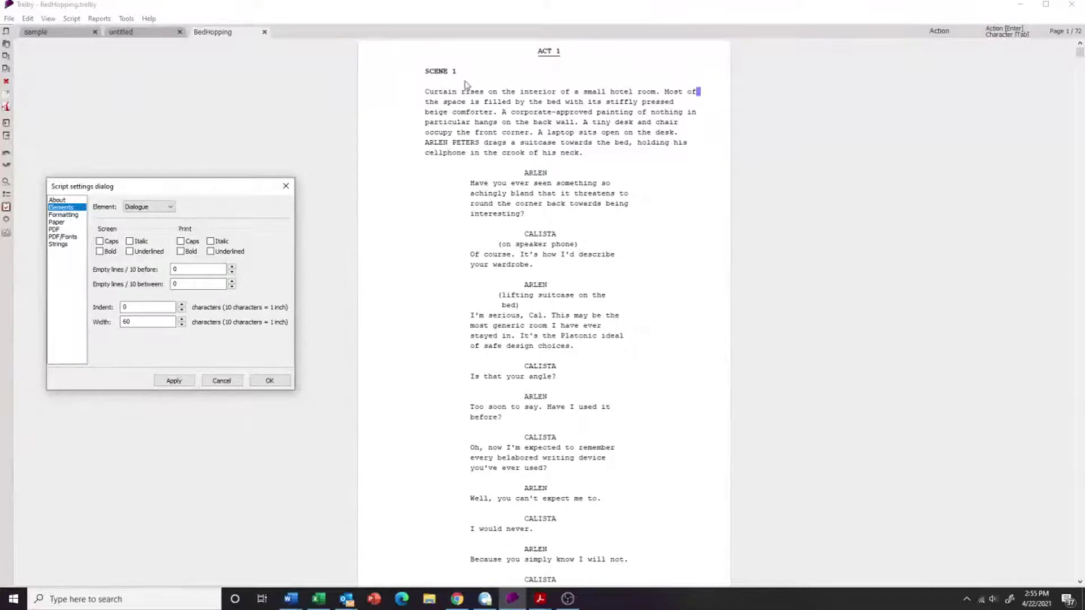
pyautogui.click(173, 381)
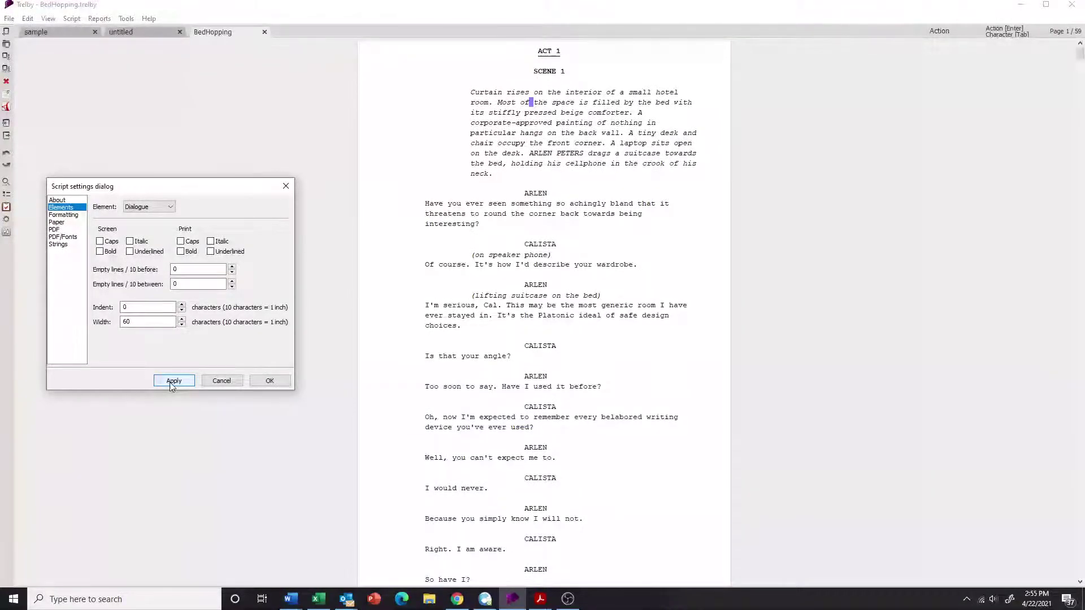
pyautogui.click(265, 382)
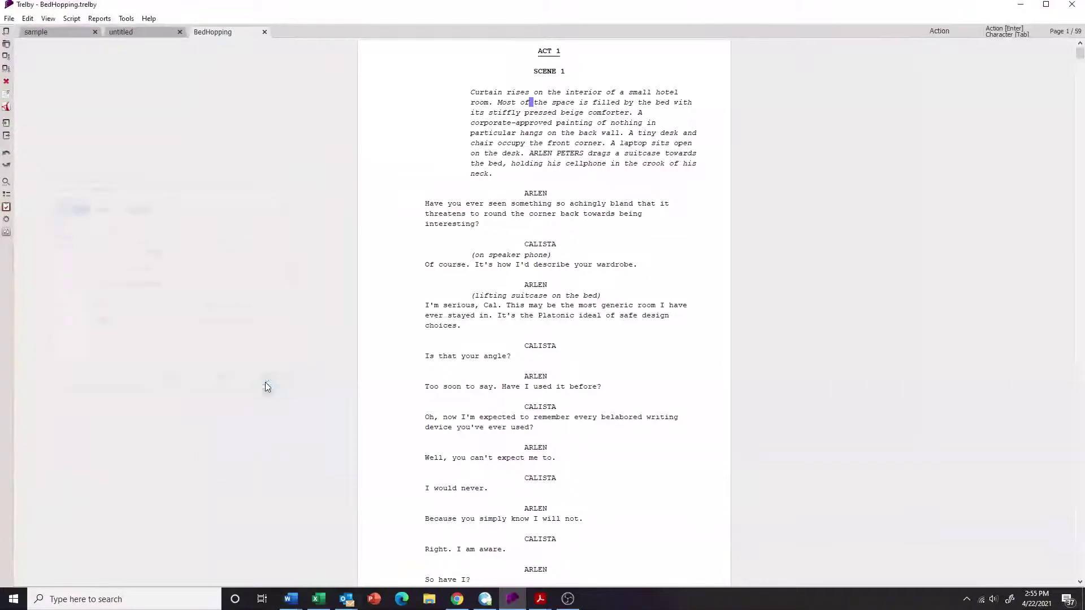
# Switch to the untitled script and delete all of its text
pyautogui.click(164, 33)
pyautogui.press('Return')
pyautogui.press('Tab')
pyautogui.hotkey('ctrl', 'a')
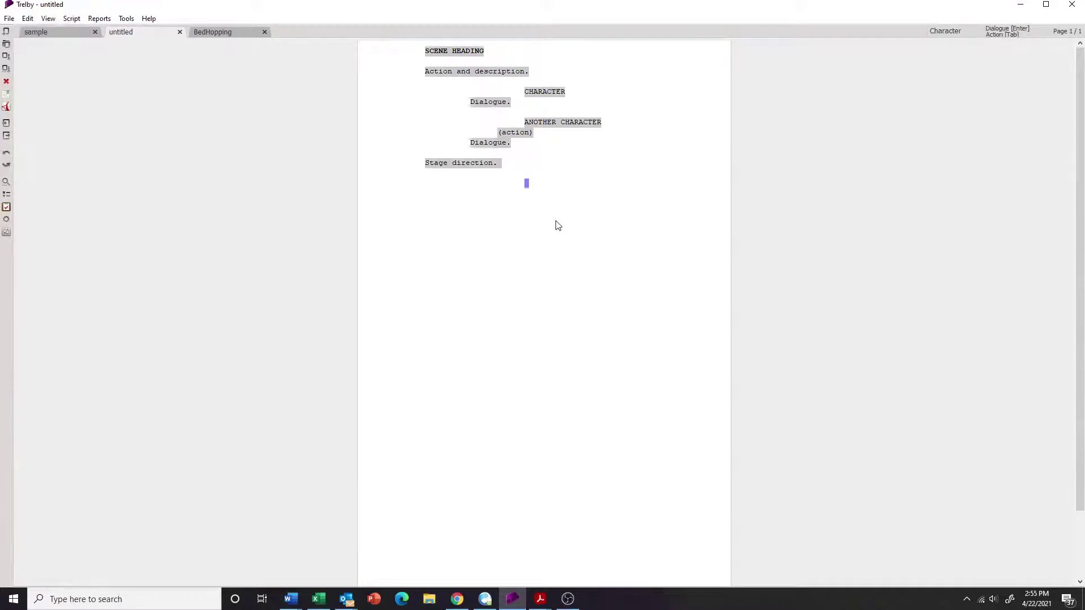
pyautogui.press('Delete')
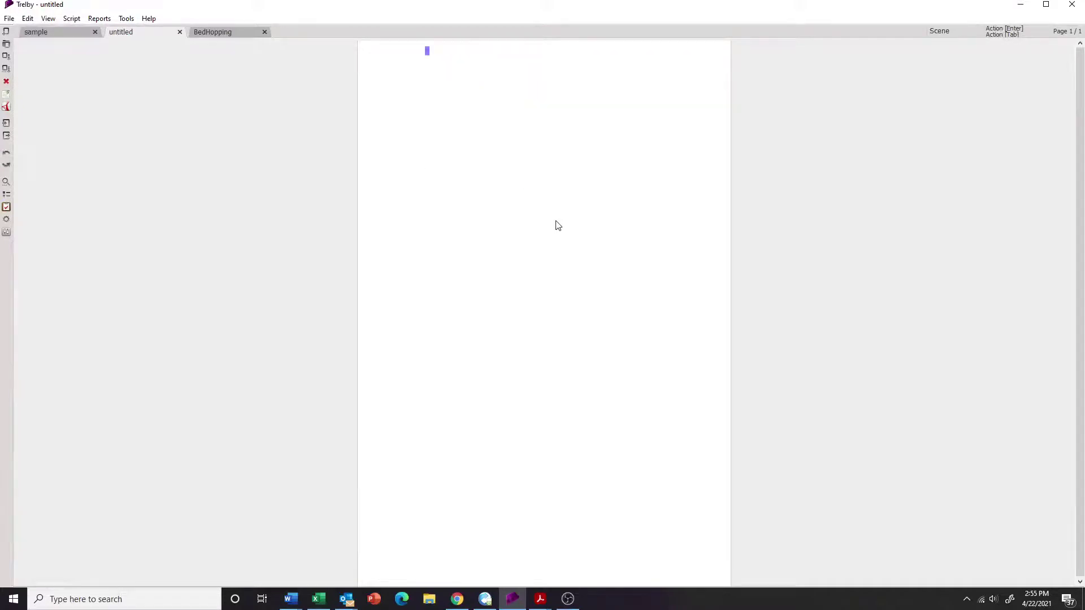
# Open the untitled script's element settings and set the Scene element's indent to 24 characters
pyautogui.click(9, 19)
pyautogui.click(5, 21)
pyautogui.click(70, 20)
pyautogui.moveTo(114, 126)
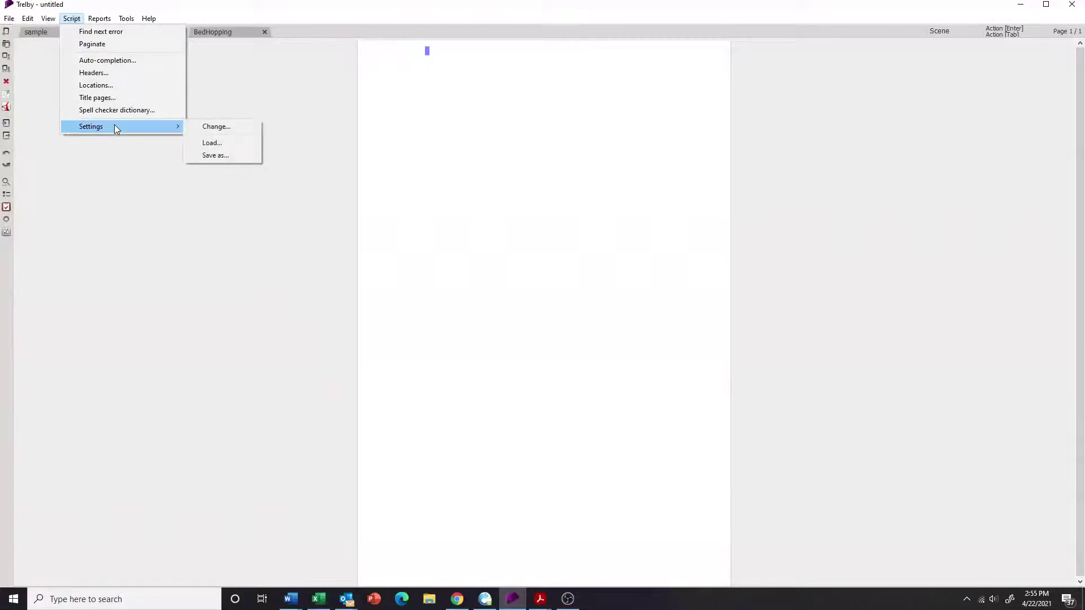
pyautogui.click(229, 128)
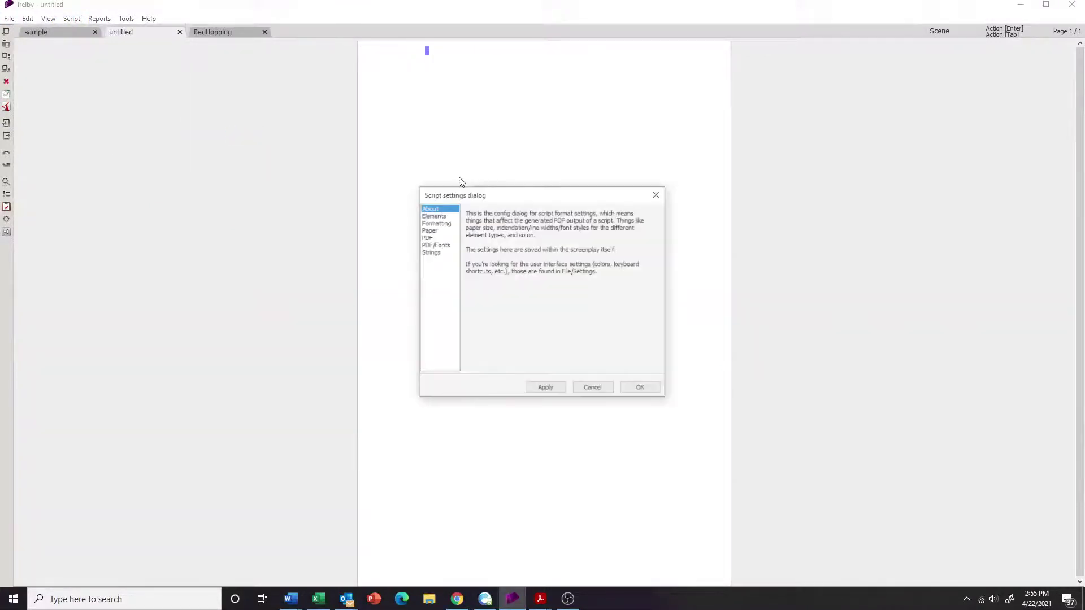
pyautogui.click(433, 217)
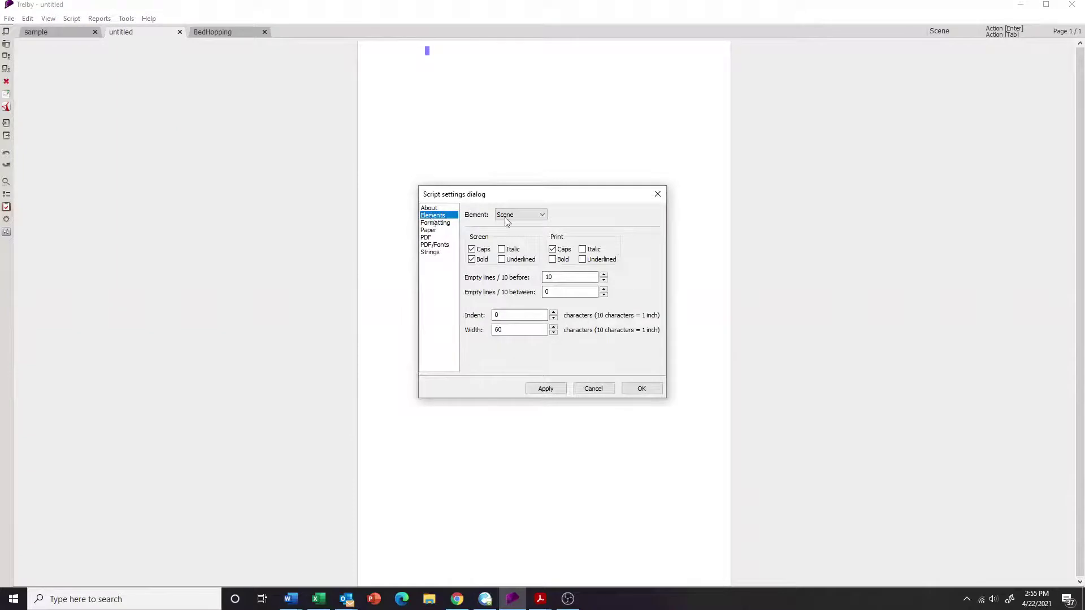
pyautogui.doubleClick(508, 315)
pyautogui.write('24')
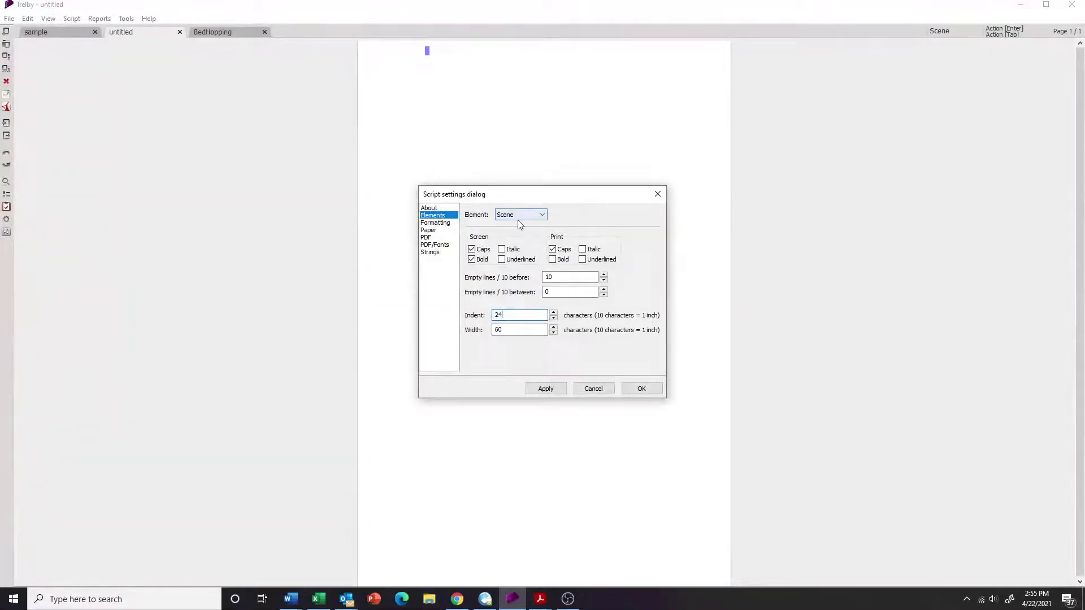
# Check the Character element, and set the Dialogue element's indent to 0 and width to 60 characters for the untitled script
pyautogui.click(520, 215)
pyautogui.click(517, 238)
pyautogui.click(542, 215)
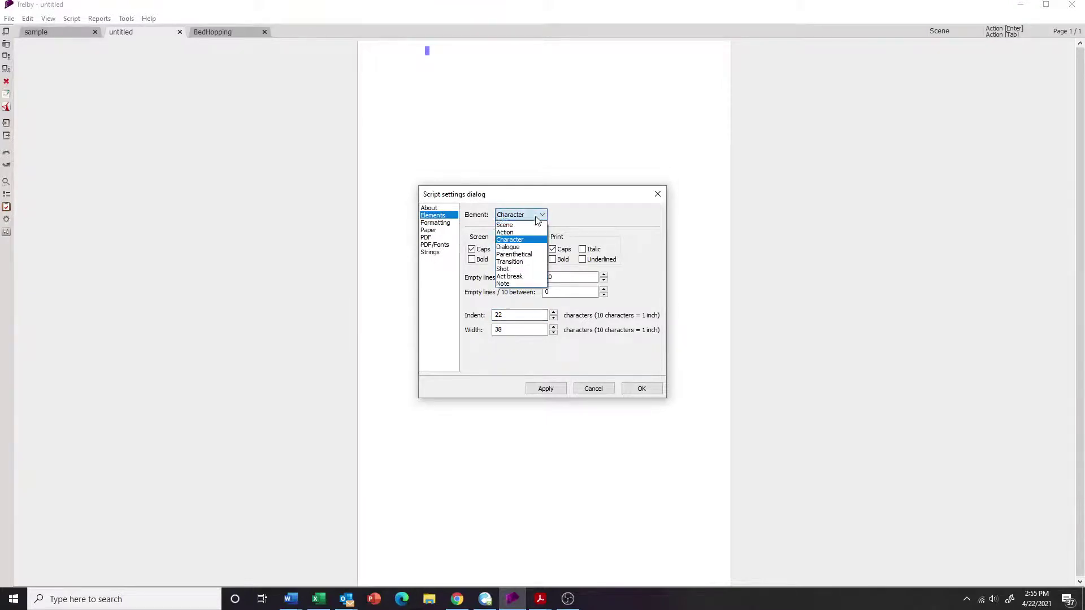
pyautogui.click(524, 247)
pyautogui.doubleClick(514, 315)
pyautogui.write('0')
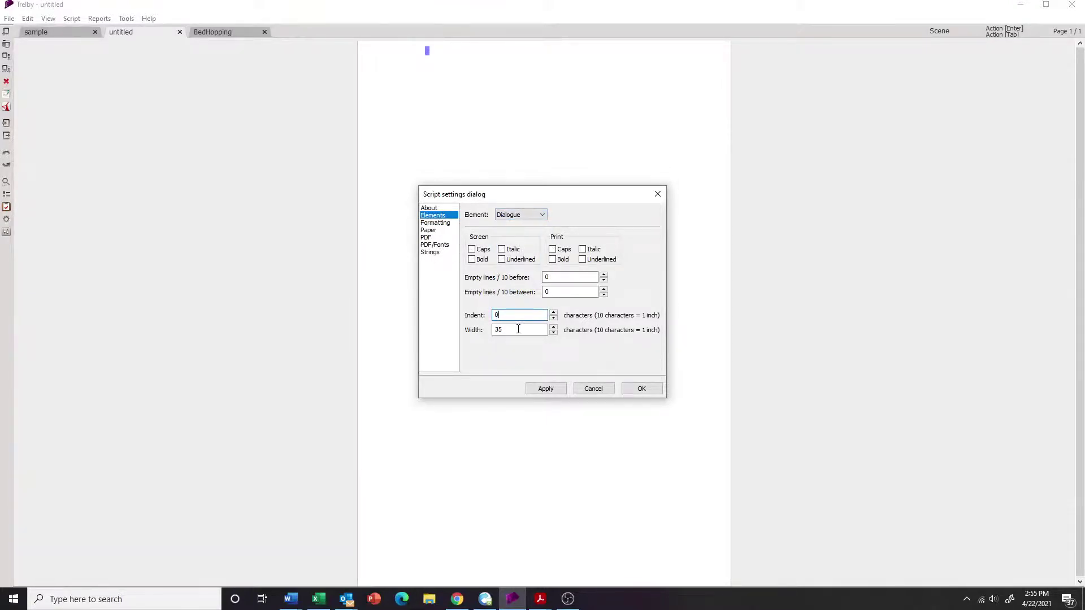
pyautogui.doubleClick(518, 329)
pyautogui.write('60')
# Set the untitled script's Parenthetical element to an indent of 10 and a width of 30 characters
pyautogui.click(520, 215)
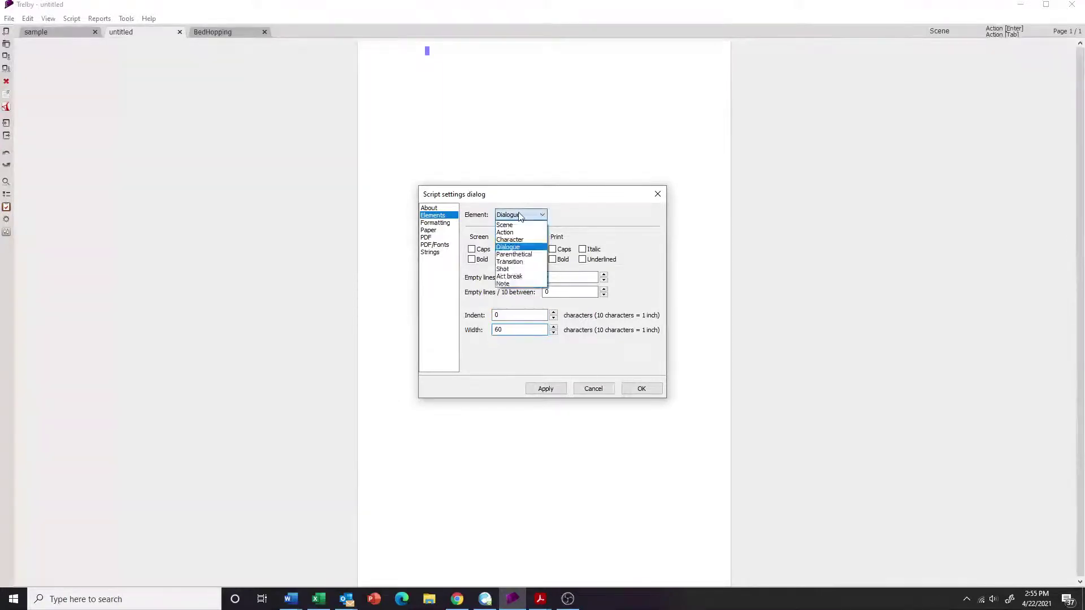
pyautogui.click(514, 254)
pyautogui.doubleClick(512, 315)
pyautogui.write('10')
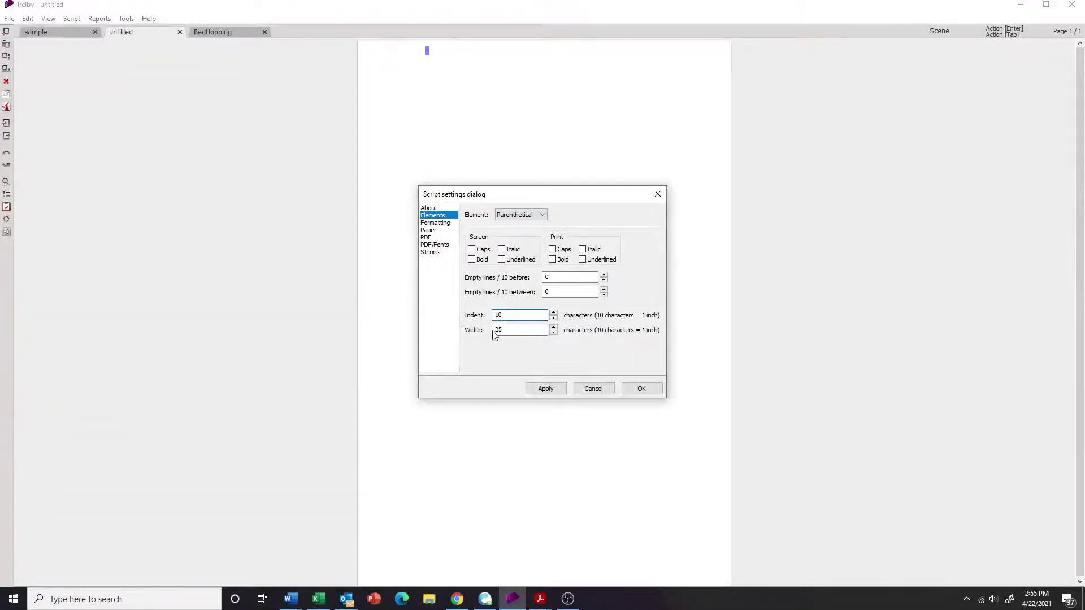
pyautogui.doubleClick(497, 331)
pyautogui.write('30')
# Give the Action element an indent of 10, a width of 50 characters and on-screen italics, and apply the script settings
pyautogui.click(541, 214)
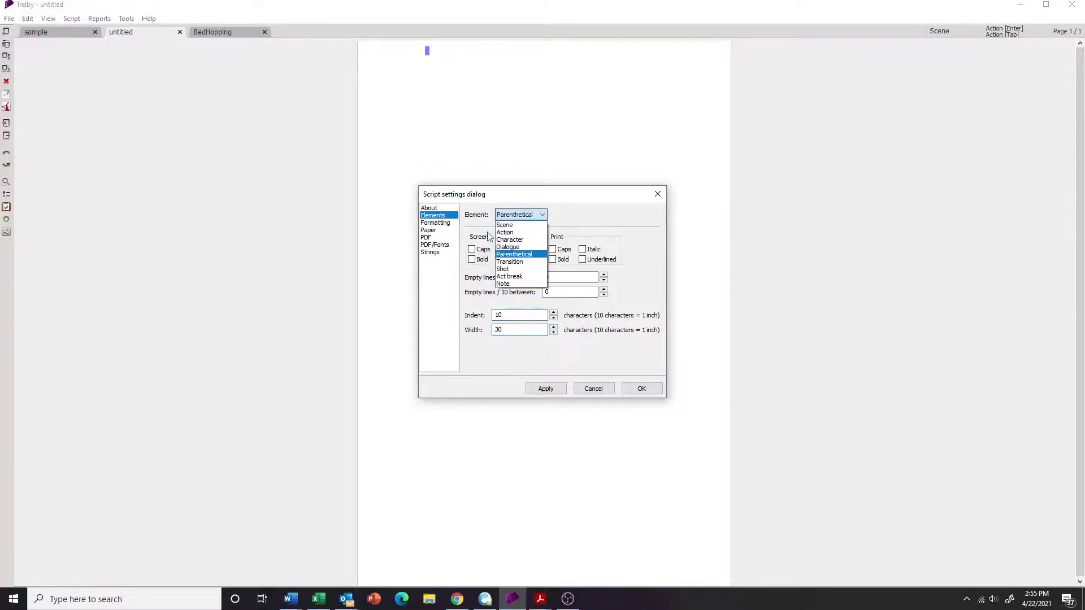
pyautogui.click(534, 233)
pyautogui.doubleClick(527, 315)
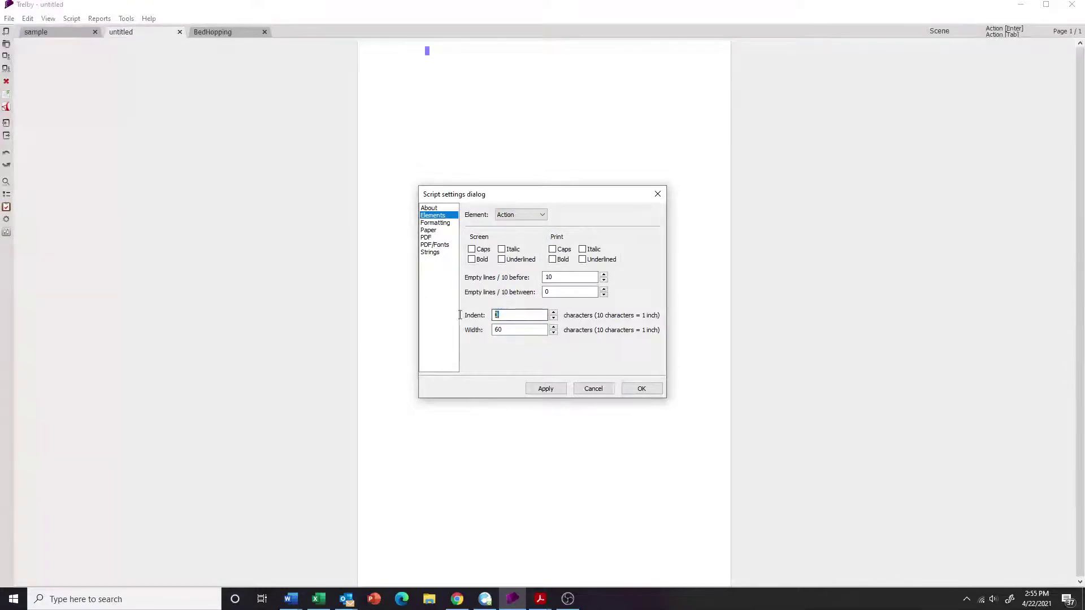
pyautogui.write('10')
pyautogui.press('Tab')
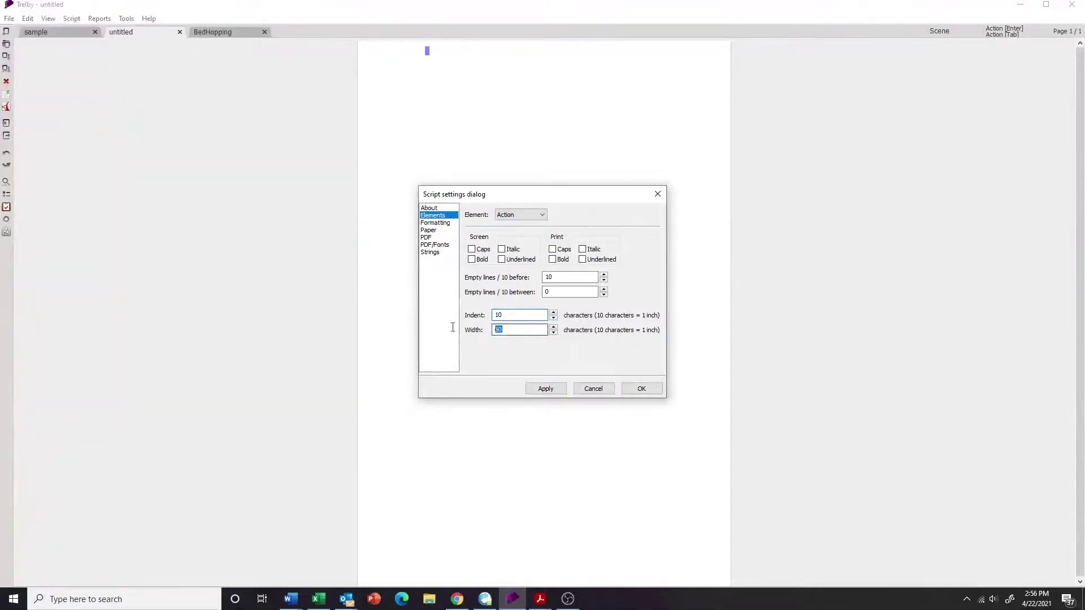
pyautogui.write('50')
pyautogui.click(501, 249)
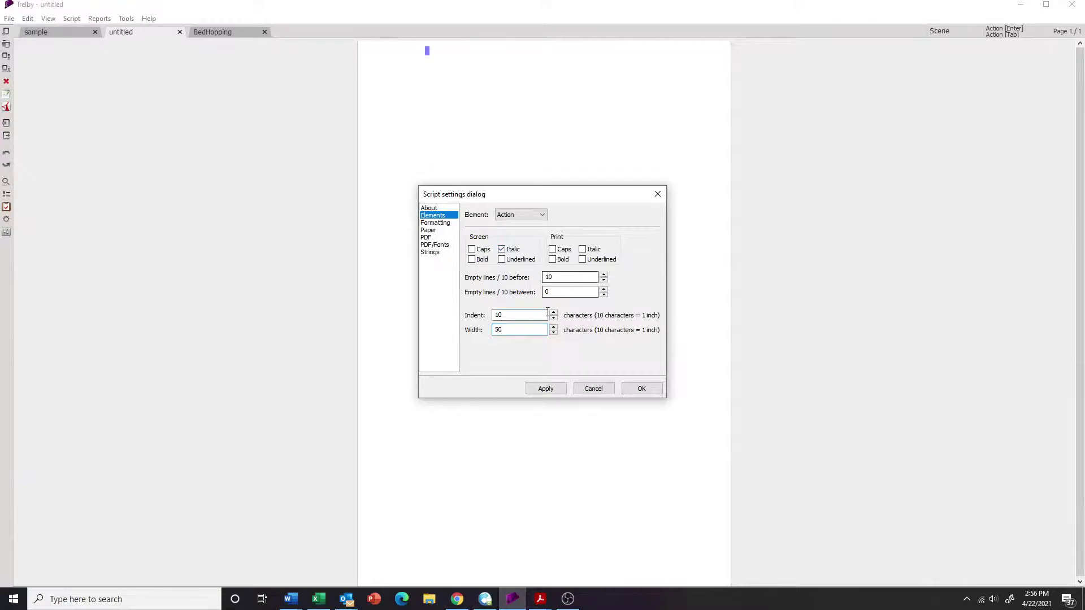
pyautogui.click(558, 388)
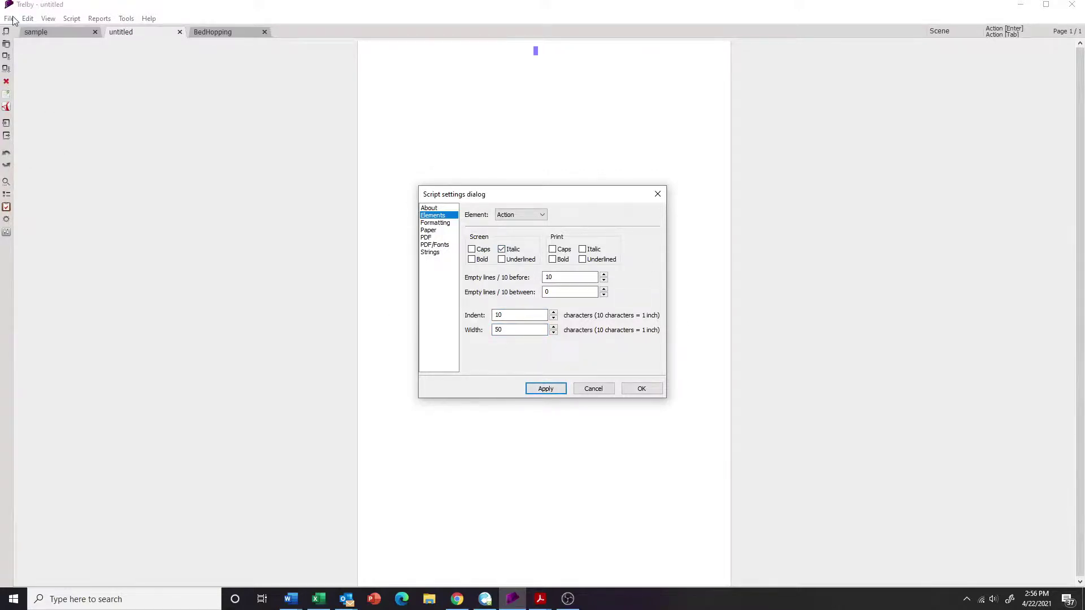
pyautogui.click(642, 388)
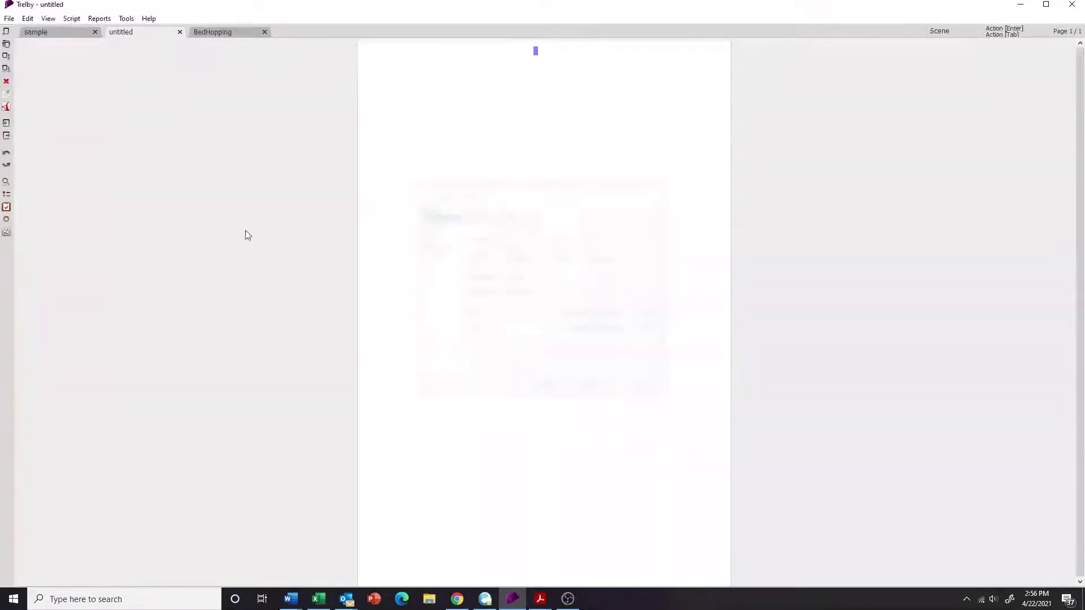
# Save the empty formatted script as Blank Stageplay.trelby, using the existing file of that name
pyautogui.click(10, 18)
pyautogui.click(95, 69)
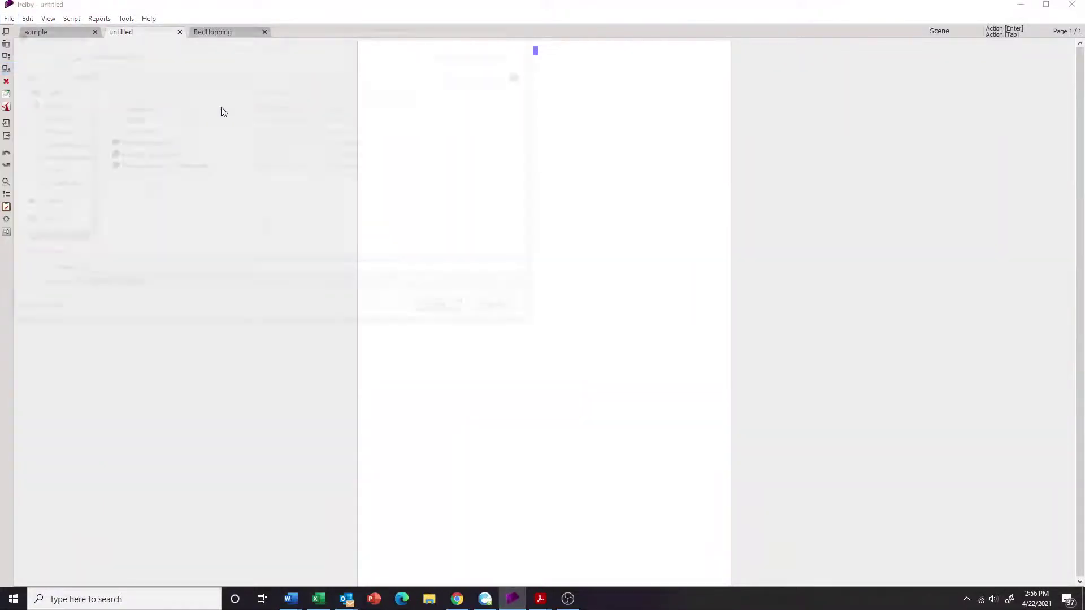
pyautogui.doubleClick(149, 154)
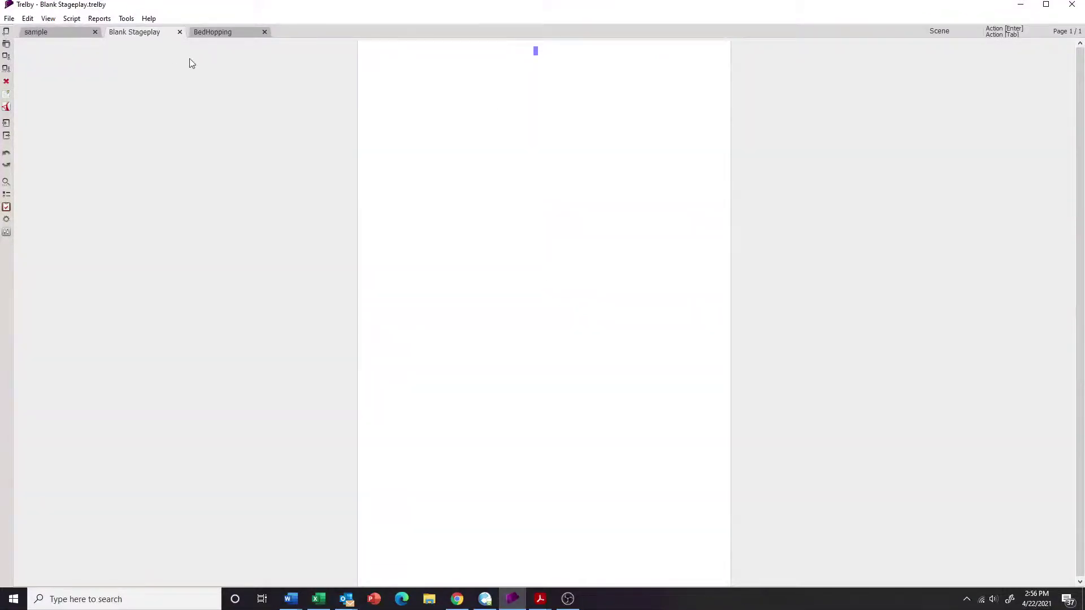
# Set the first line's element type to Act break and enter "ACT 1"
pyautogui.rightClick(530, 51)
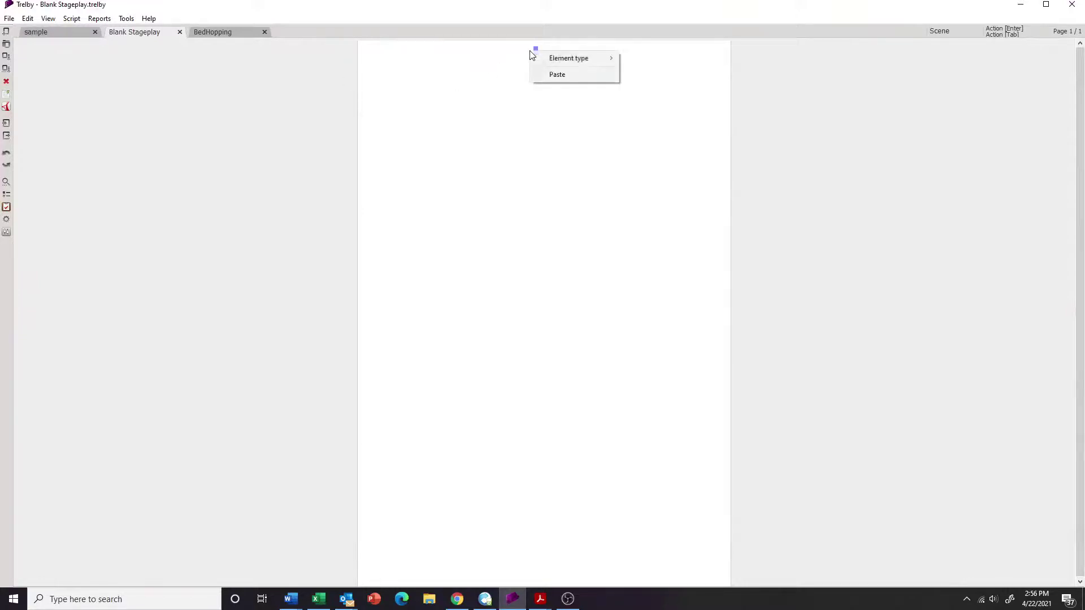
pyautogui.moveTo(540, 61)
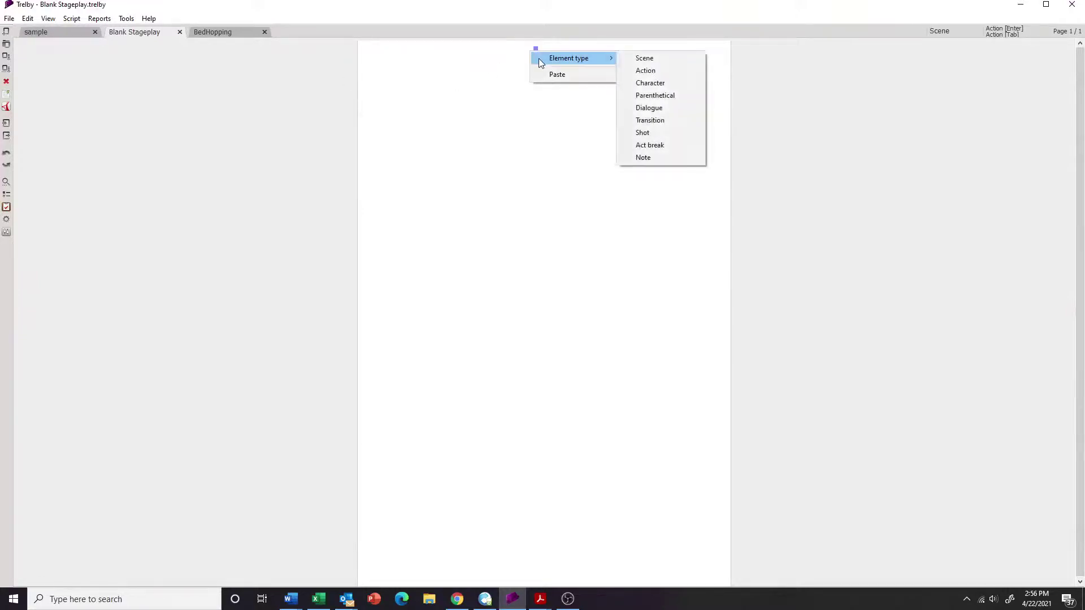
pyautogui.click(656, 146)
pyautogui.write('ACT 1')
pyautogui.press('Return')
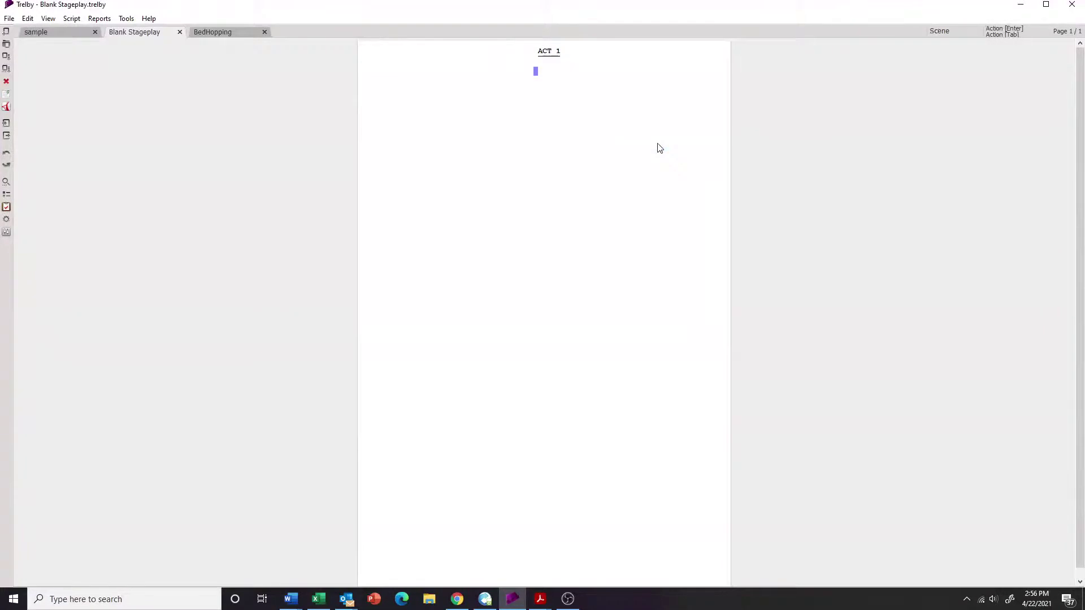
# Add a Scene element reading "SCENE 1" below the act heading, followed by the action line "The play begins."
pyautogui.rightClick(563, 71)
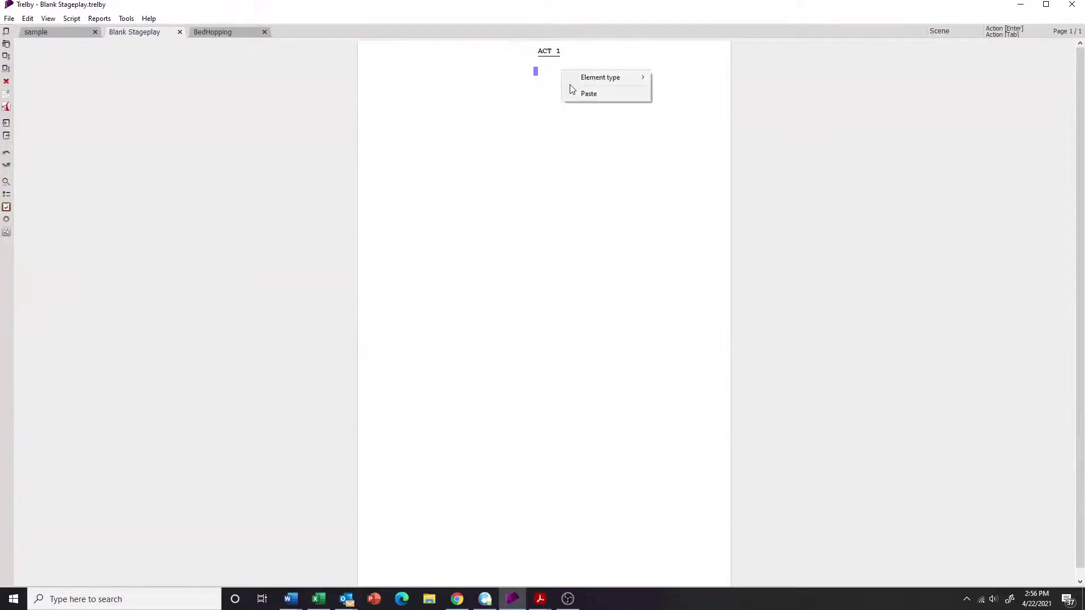
pyautogui.moveTo(582, 84)
pyautogui.click(675, 78)
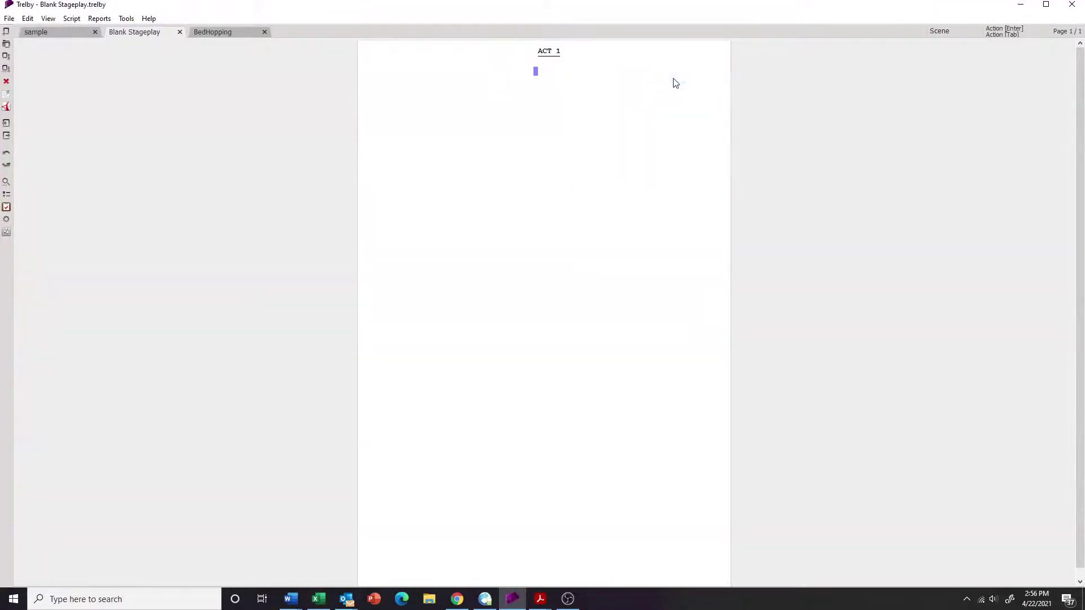
pyautogui.write('SCENE 1')
pyautogui.press('Return')
pyautogui.write('The play')
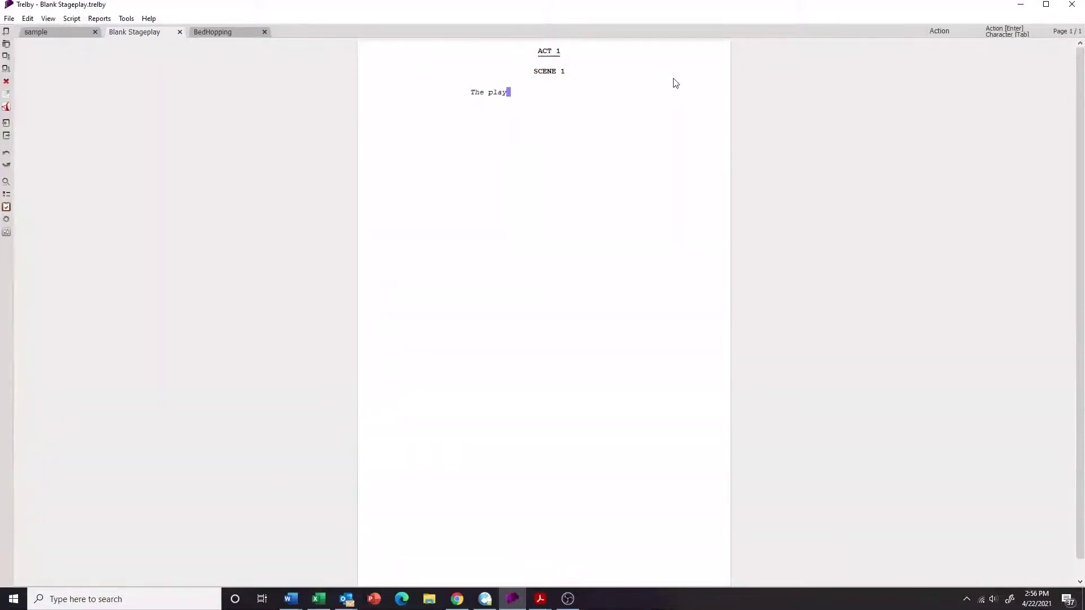
pyautogui.write(' begins.')
# Save the script under the name New Awesome Play Idea.trelby, replacing the existing file
pyautogui.click(9, 19)
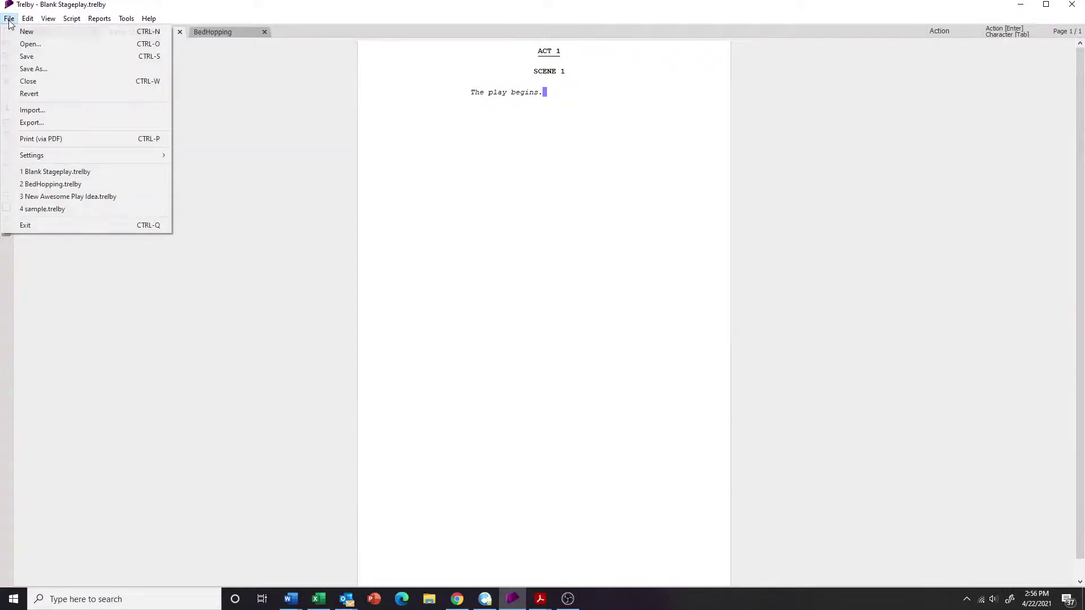
pyautogui.click(33, 68)
pyautogui.click(198, 168)
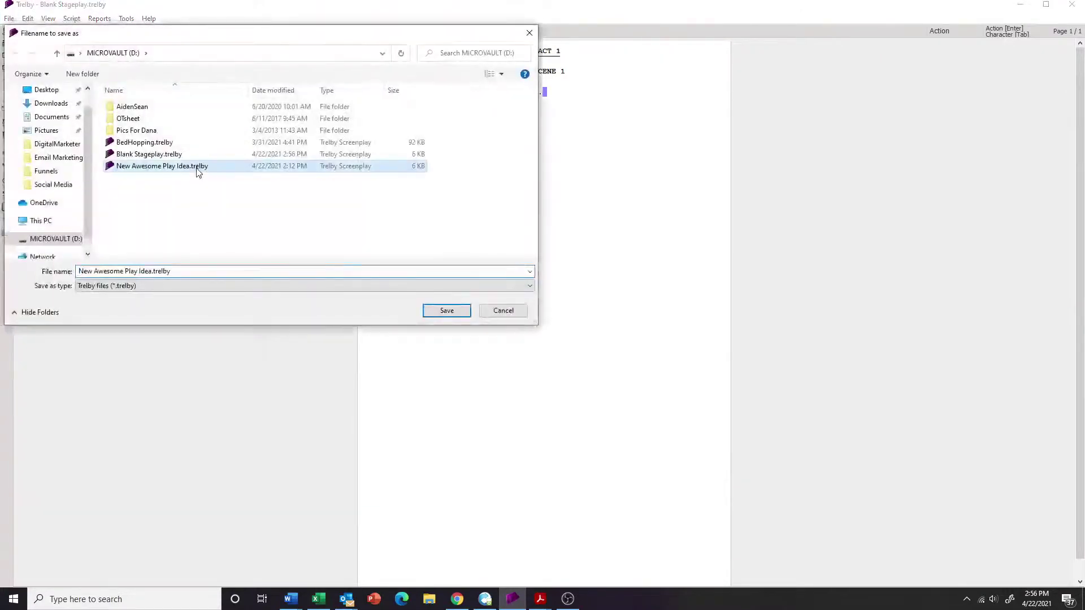
pyautogui.doubleClick(198, 172)
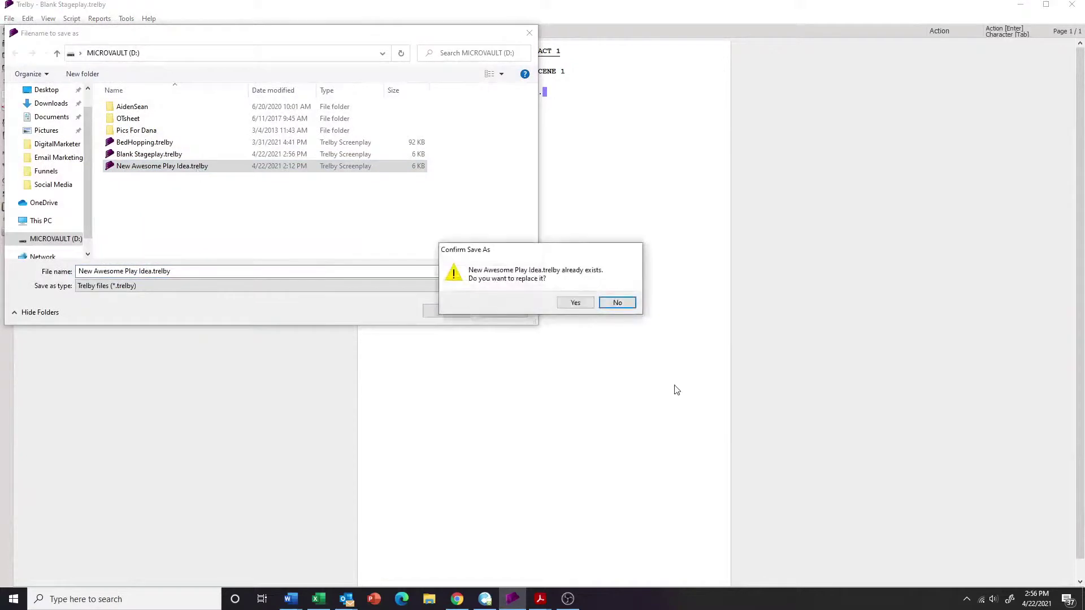
pyautogui.click(575, 304)
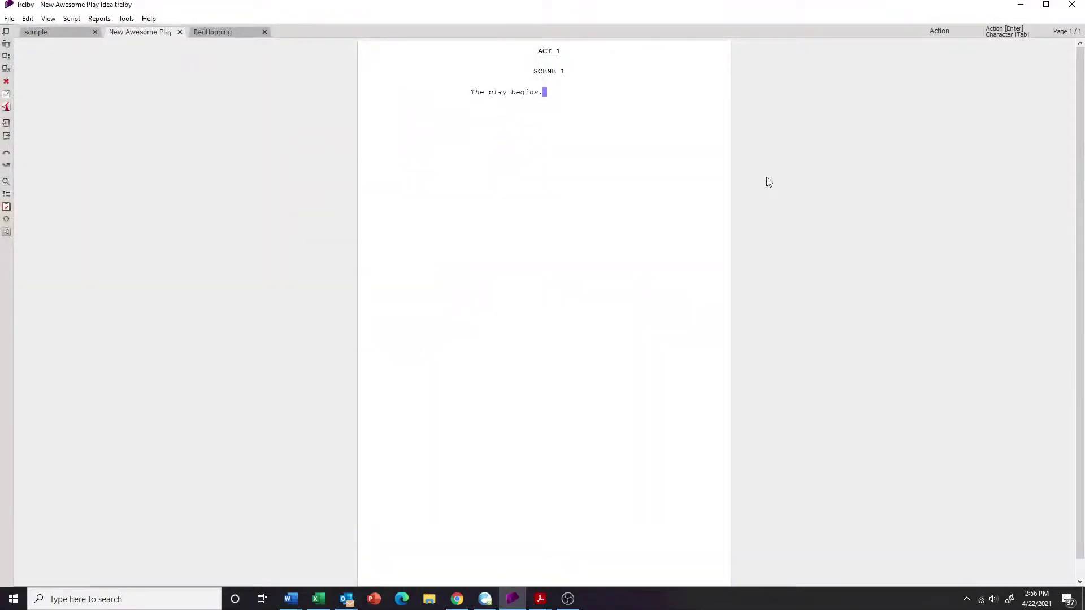
pyautogui.click(568, 599)
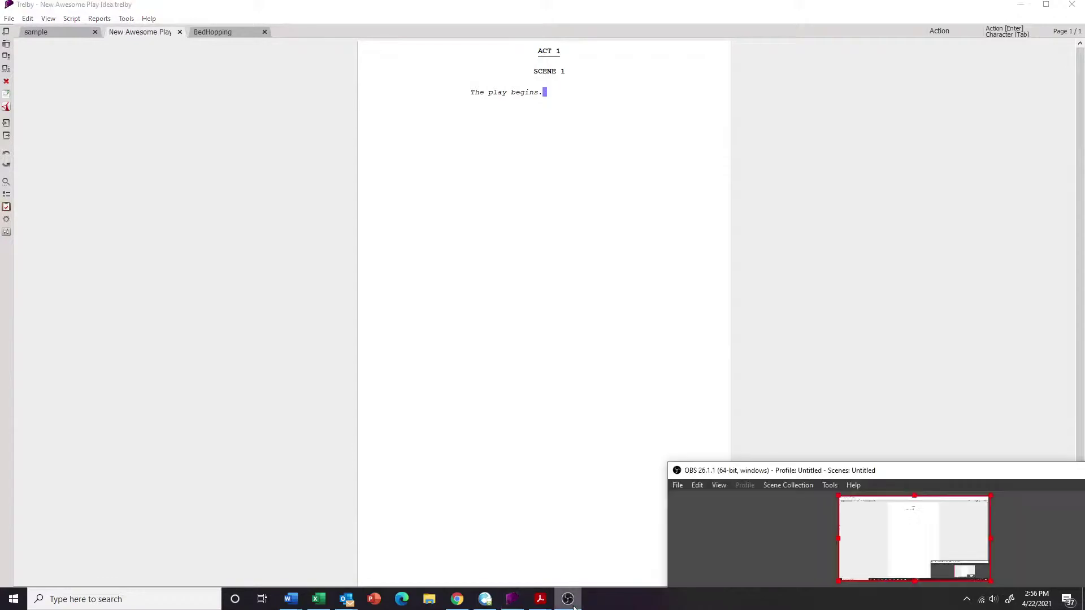